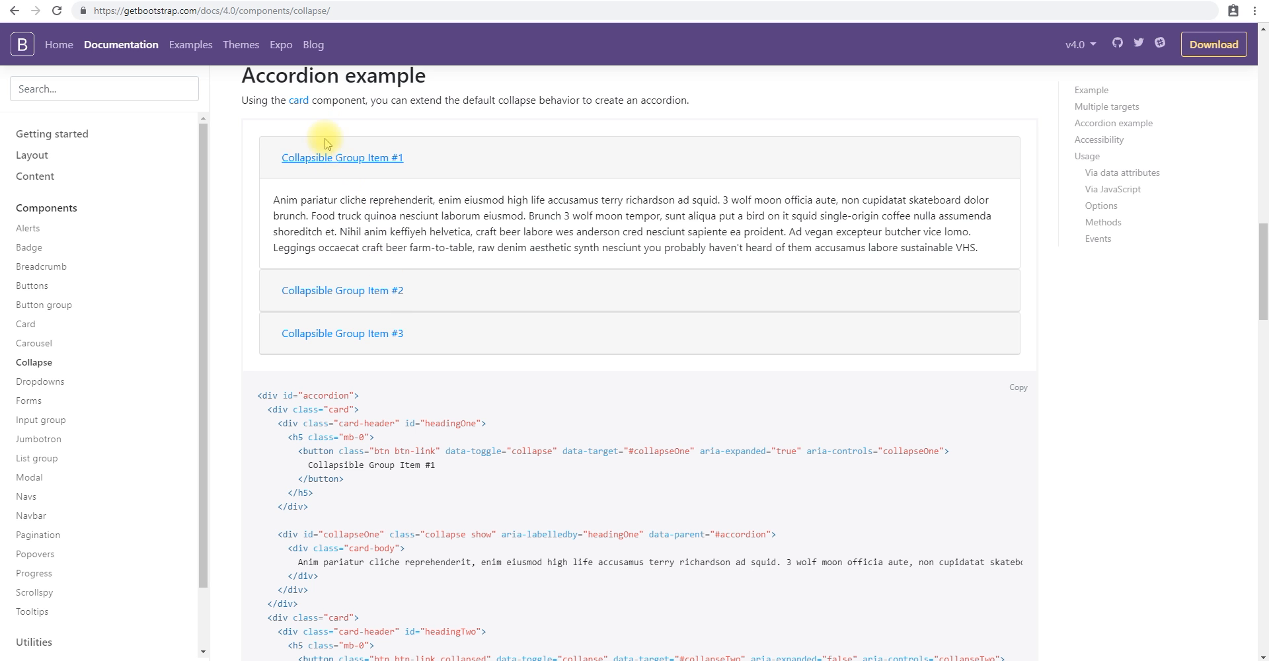
Expand the second and third items of Bootstrap's Accordion example and look over its HTML code.
left_click(375, 291)
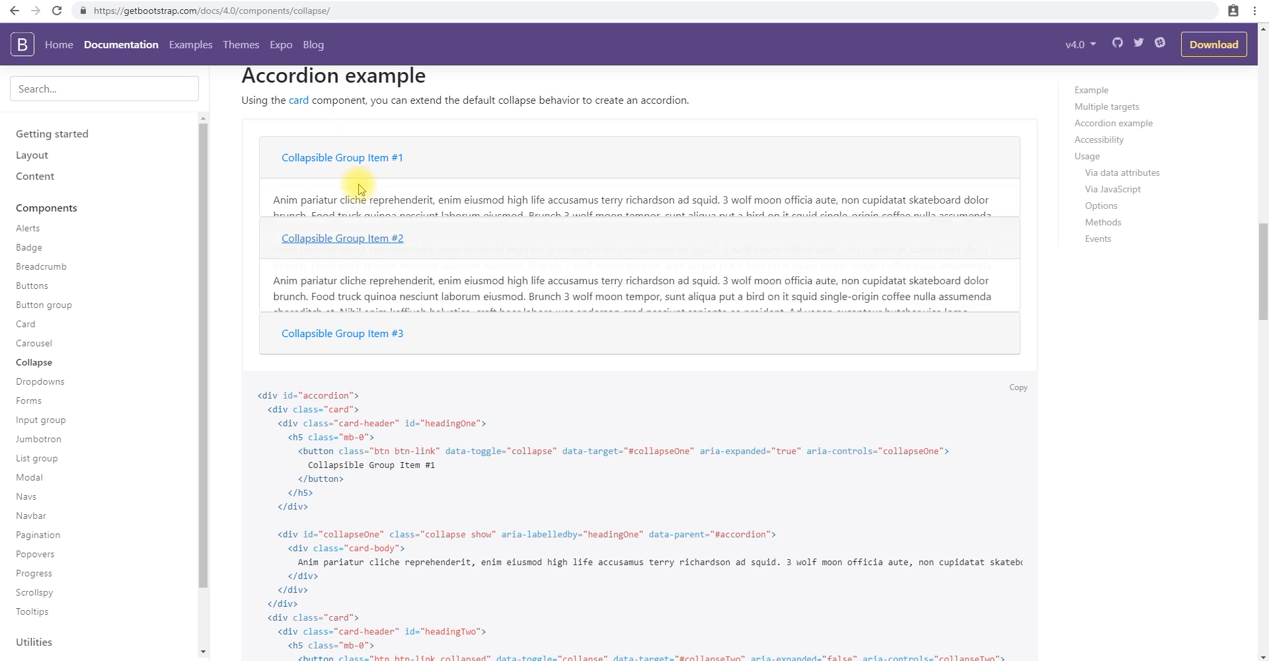
left_click(380, 331)
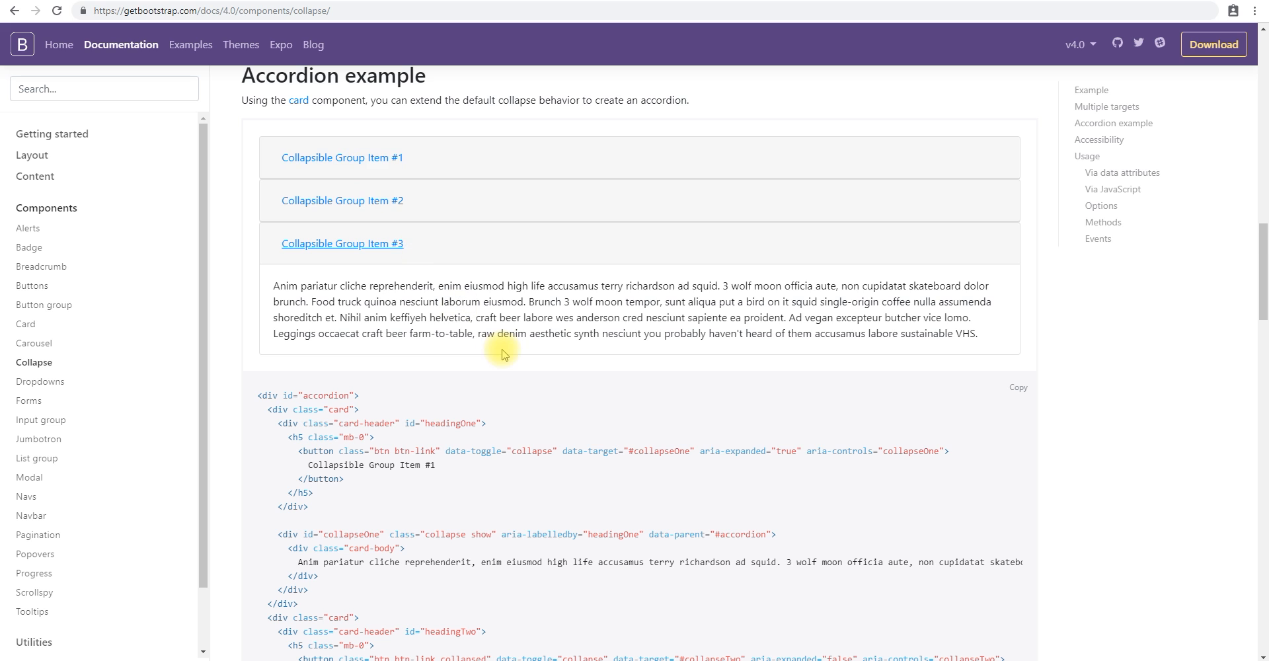
scroll(502, 353, "down", 2)
scroll(502, 354, "down", 2)
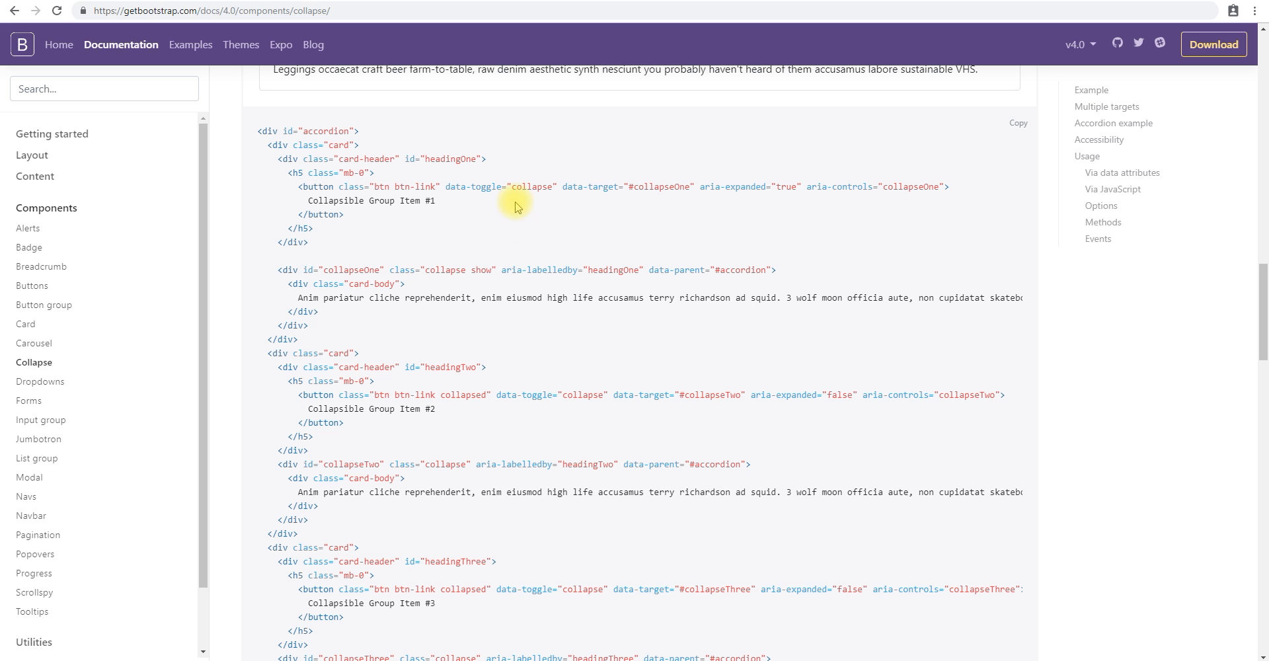
scroll(532, 182, "up", 2)
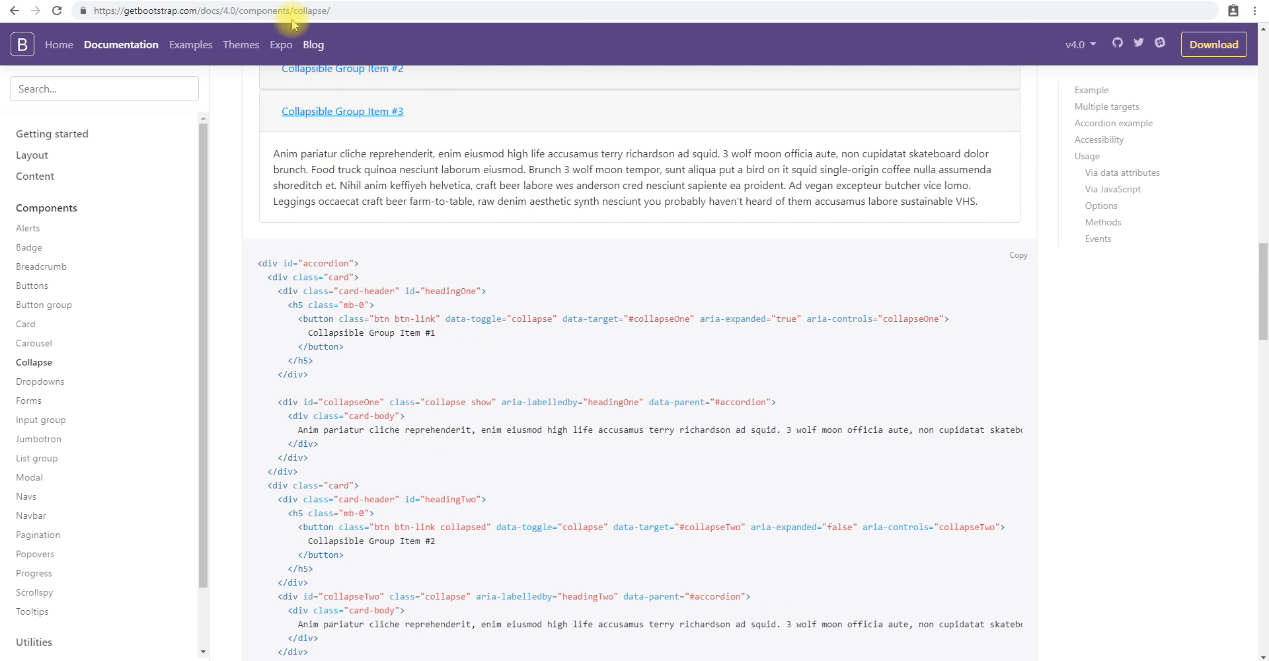
scroll(499, 176, "up", 2)
scroll(488, 169, "up", 1)
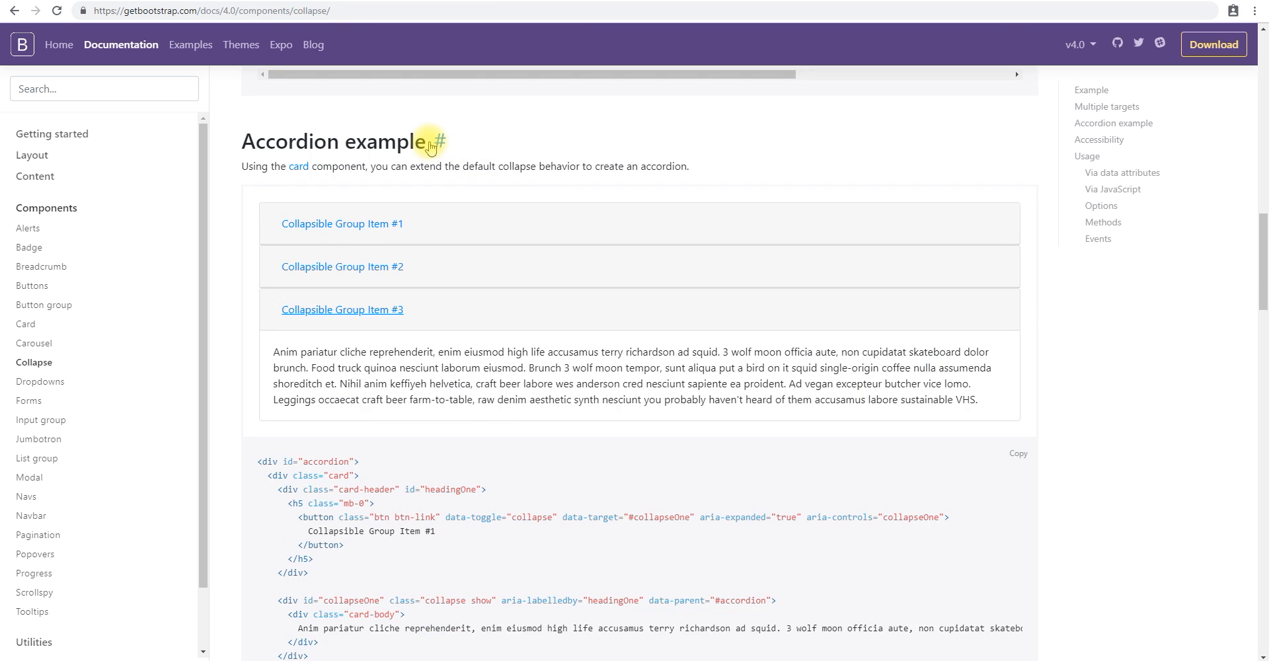
Go to the Accordion example's anchor link and expand its second and first items.
left_click(438, 143)
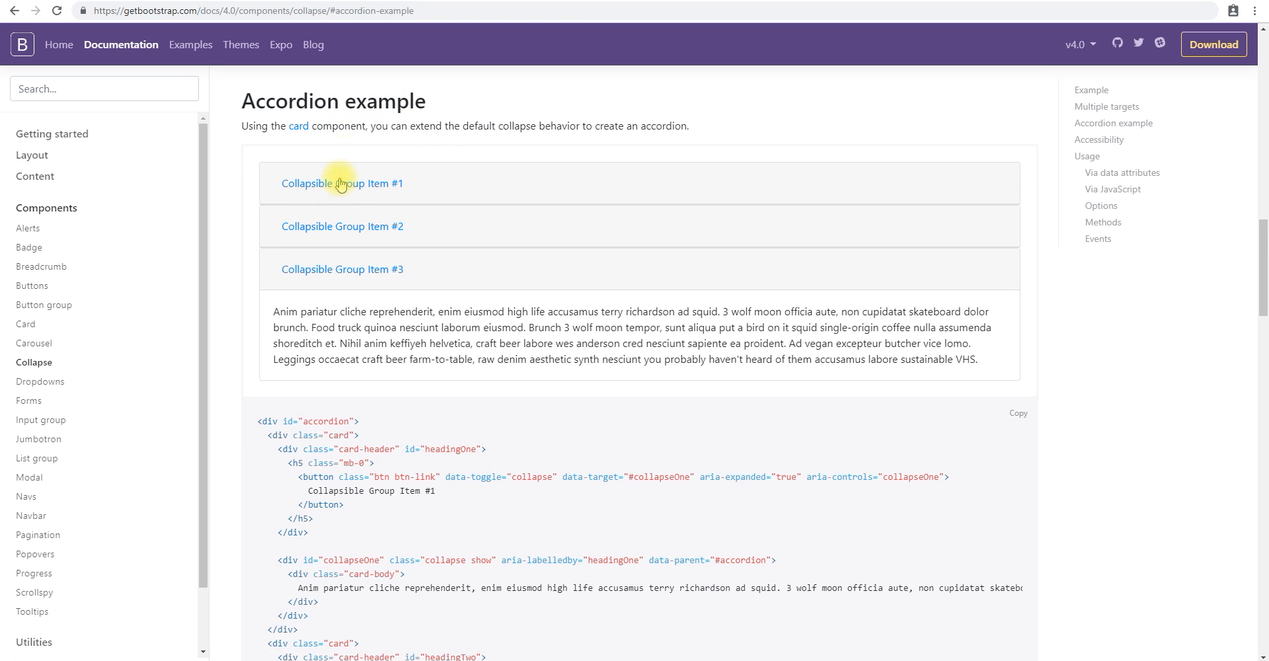
left_click(349, 221)
left_click(368, 180)
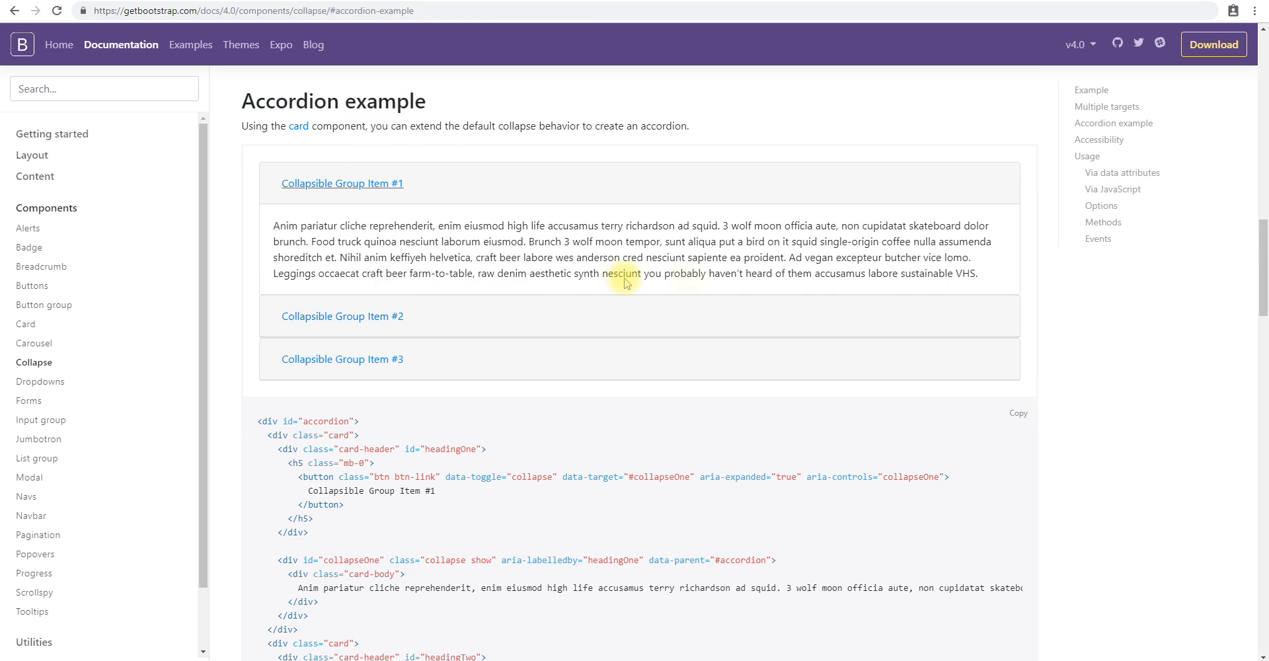
Examine the collapse component's documentation on usage, options, methods and events.
scroll(661, 284, "down", 6)
scroll(711, 281, "down", 15)
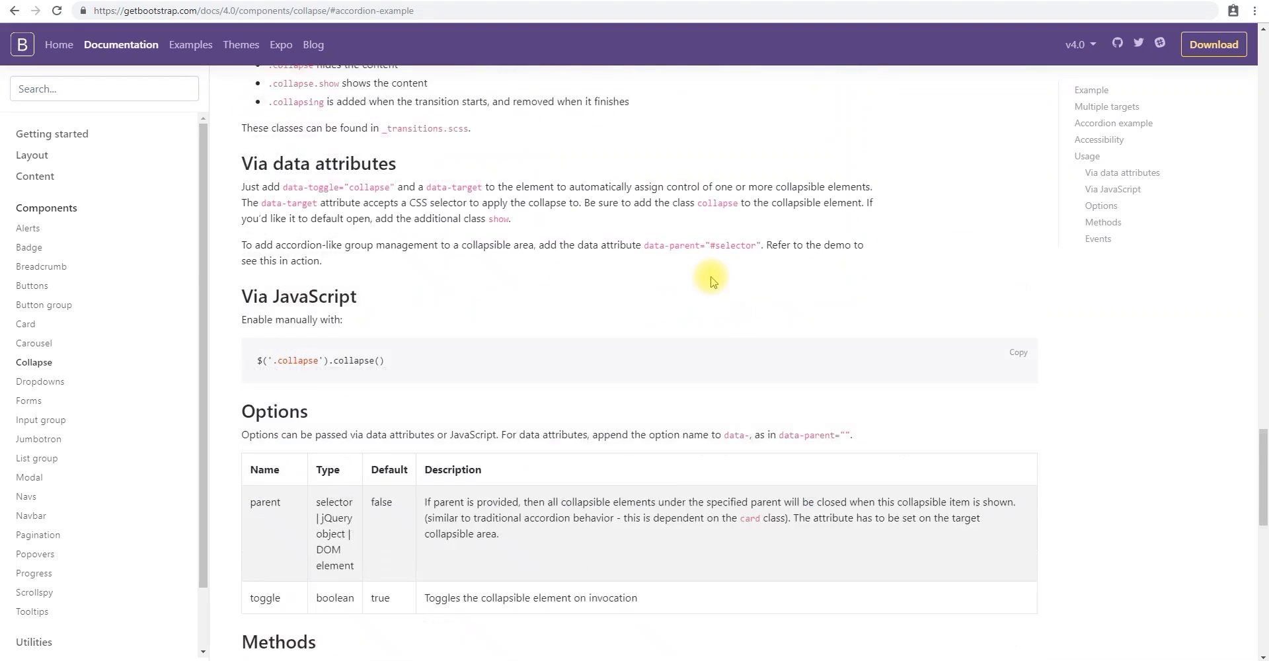
scroll(711, 281, "down", 10)
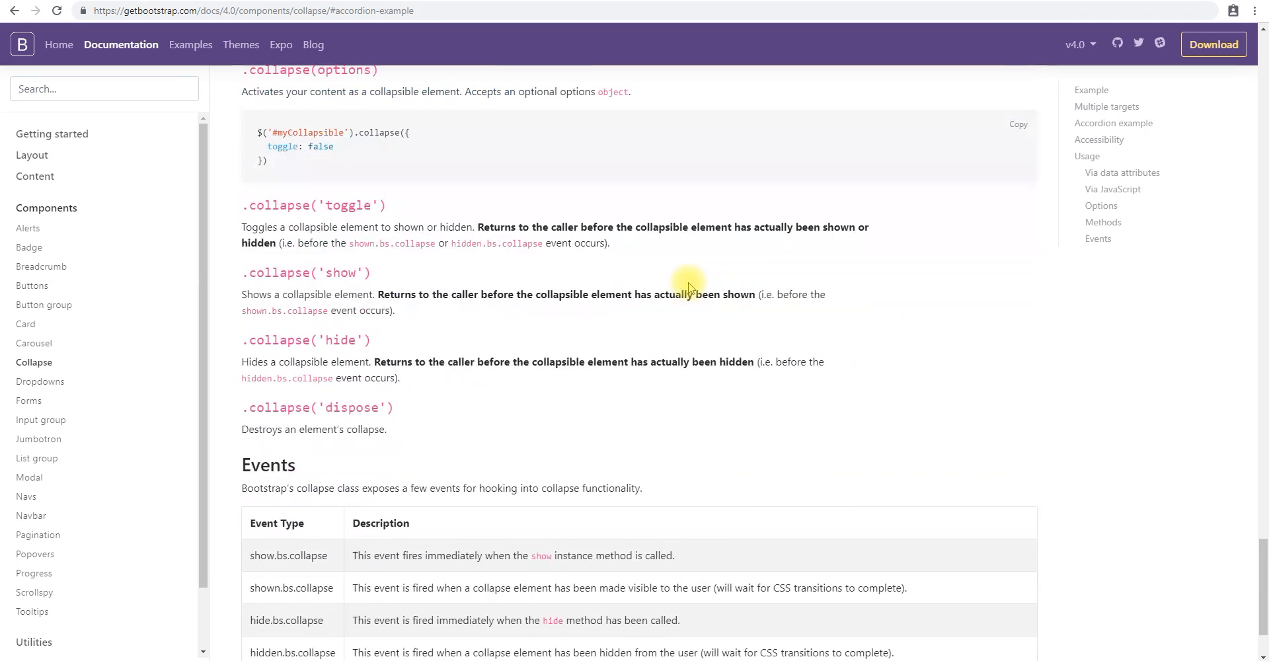
scroll(688, 287, "down", 2)
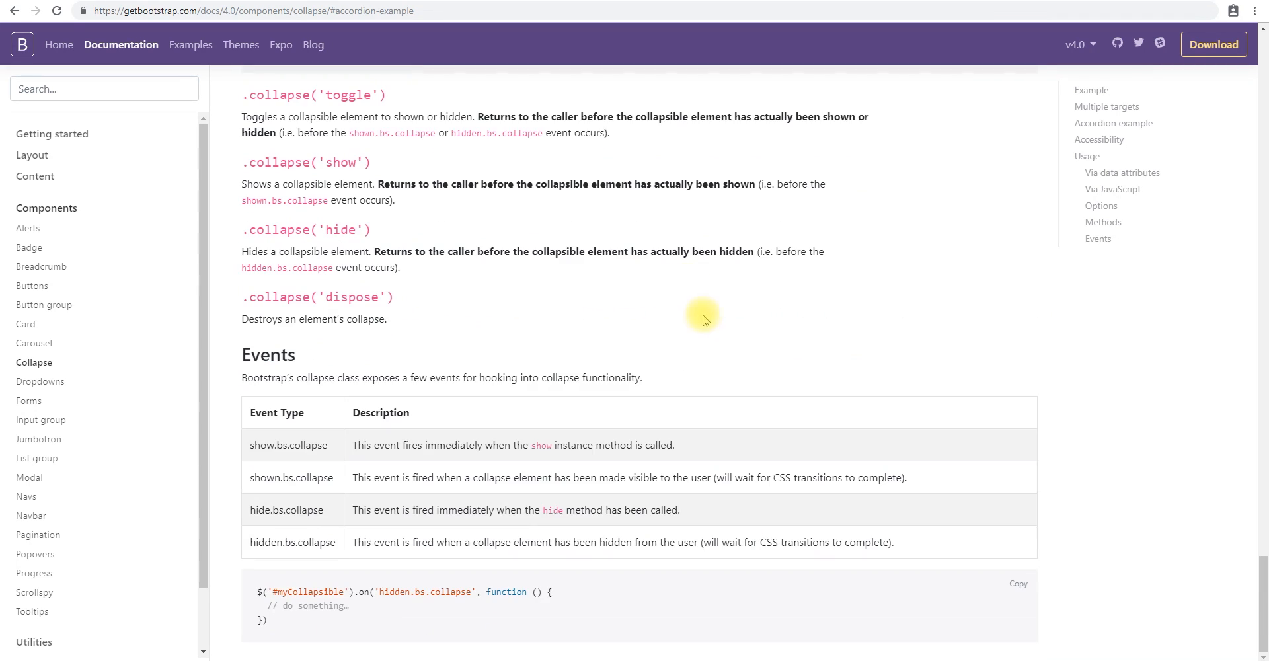
scroll(598, 340, "up", 2)
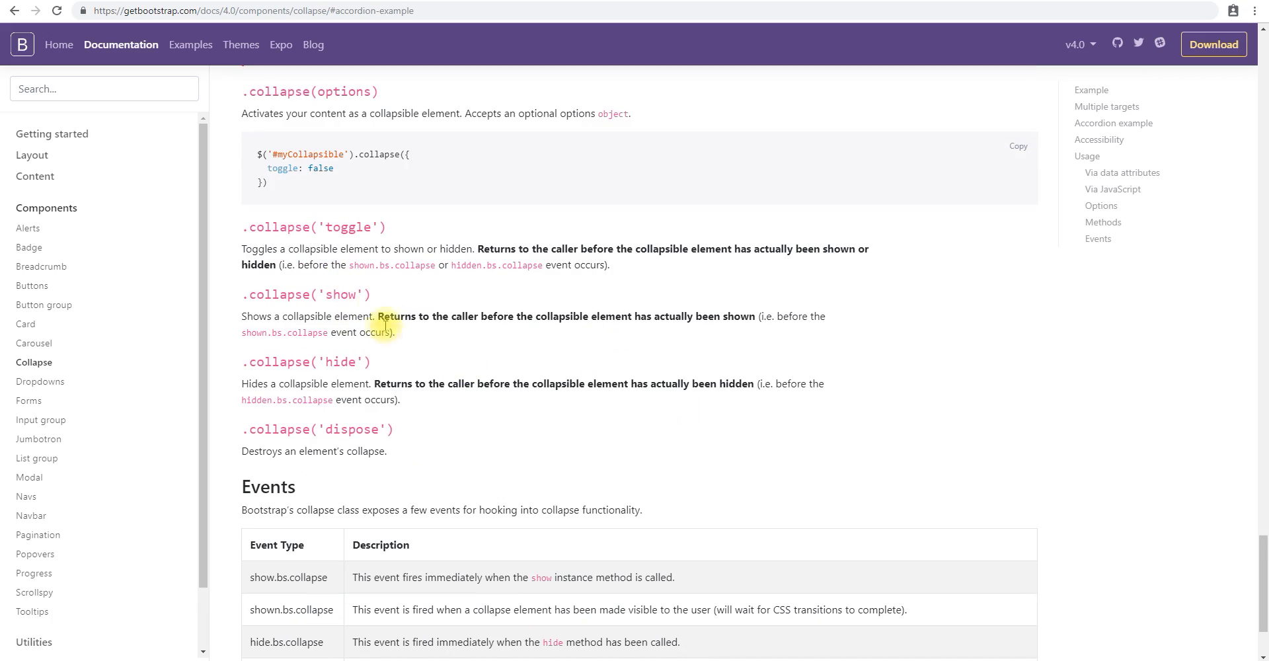
scroll(439, 286, "up", 8)
scroll(445, 294, "up", 15)
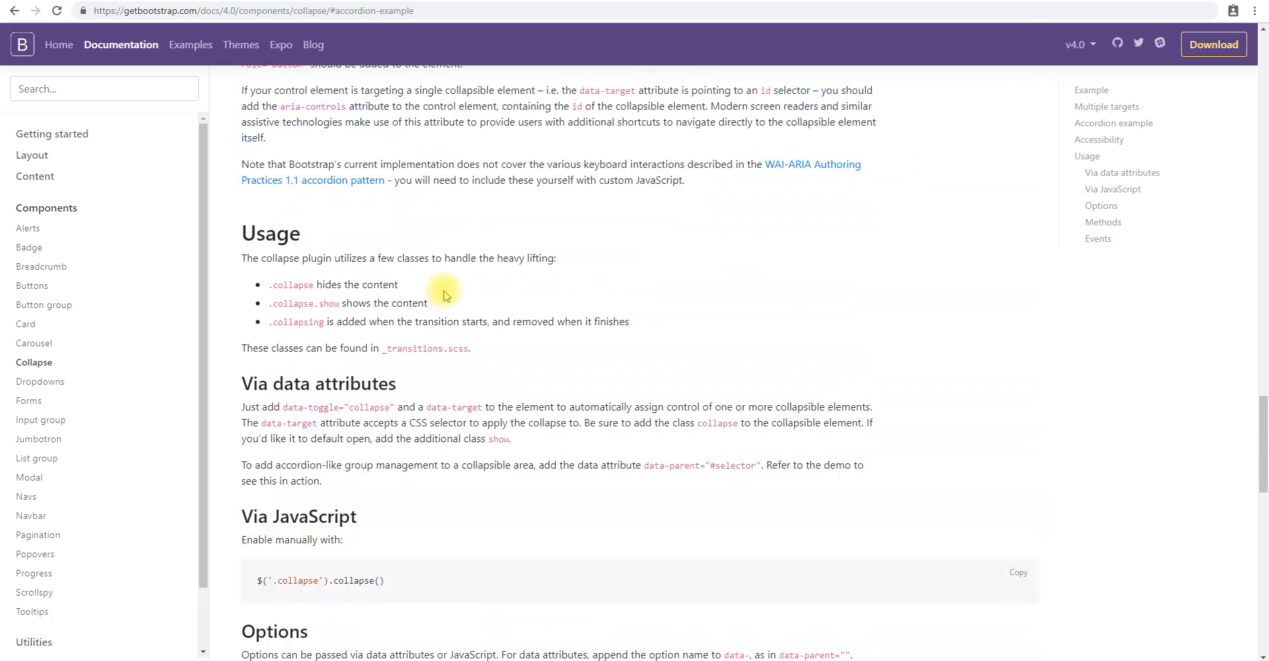
Copy the complete HTML code of the Accordion example.
left_click_drag(300, 458, 302, 402)
left_click(326, 448)
left_click_drag(305, 459, 249, 316)
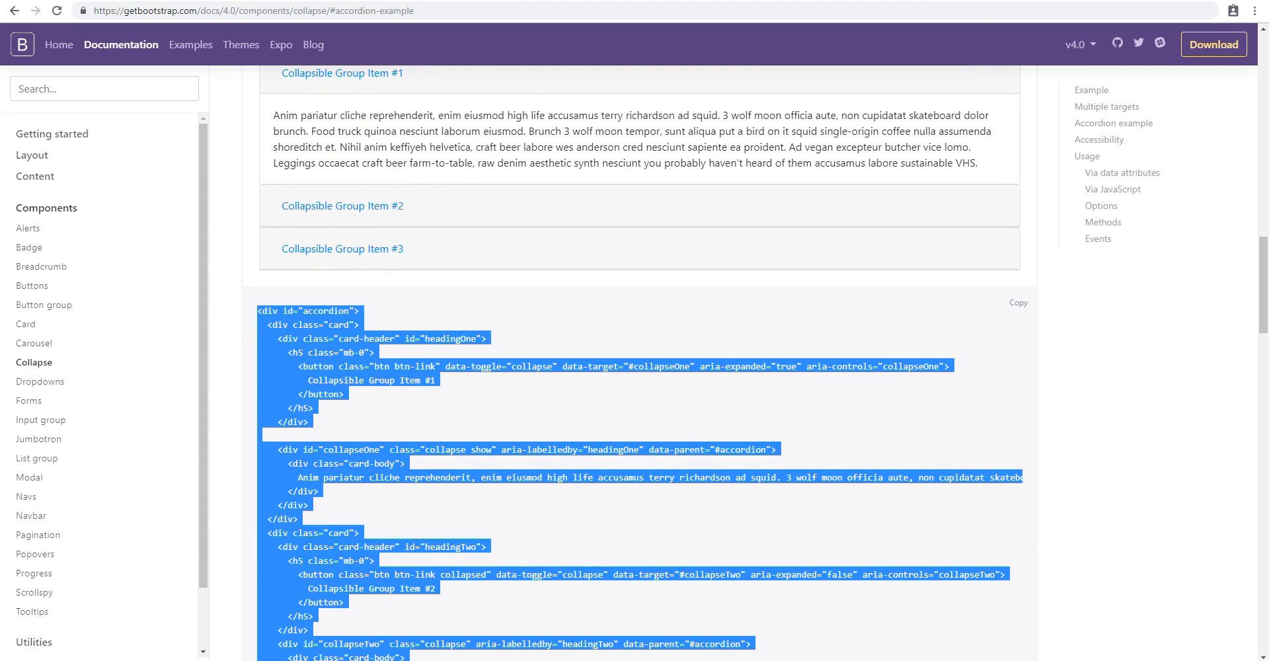
Switch to the Joomla article editor, replace the article's source code with the copied accordion markup and save the article.
key("ctrl+Tab")
left_click(307, 347)
key("ctrl+a")
scroll(723, 425, "down", 2)
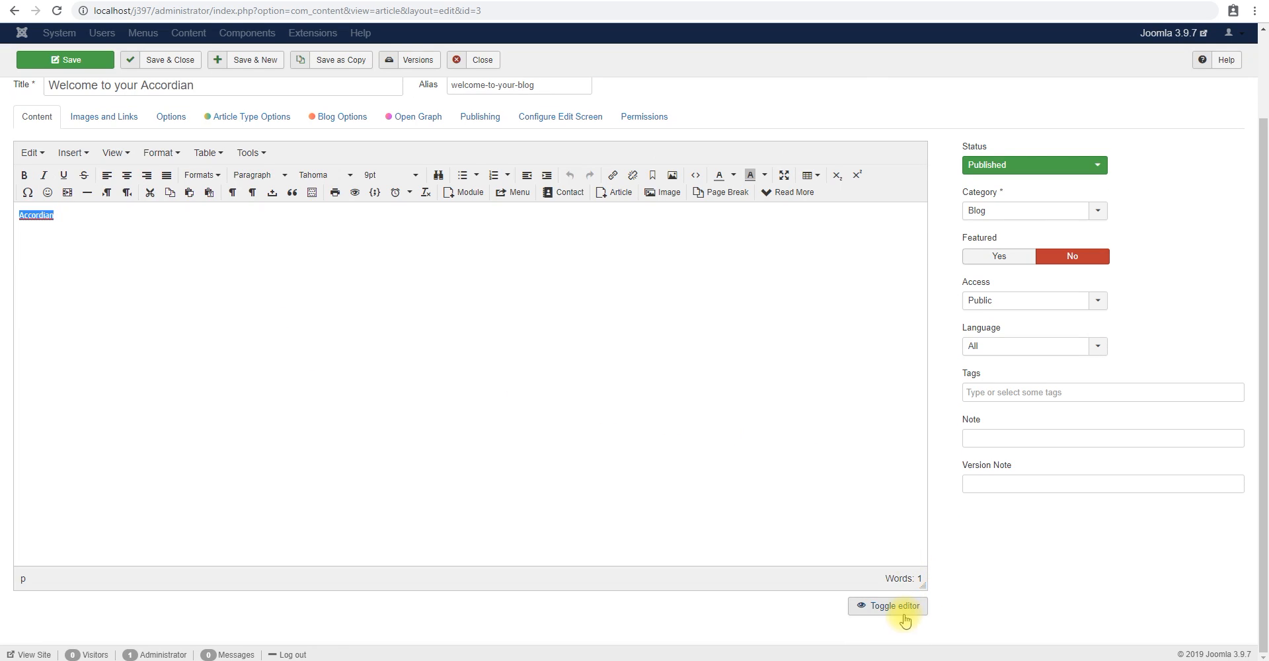
left_click(902, 607)
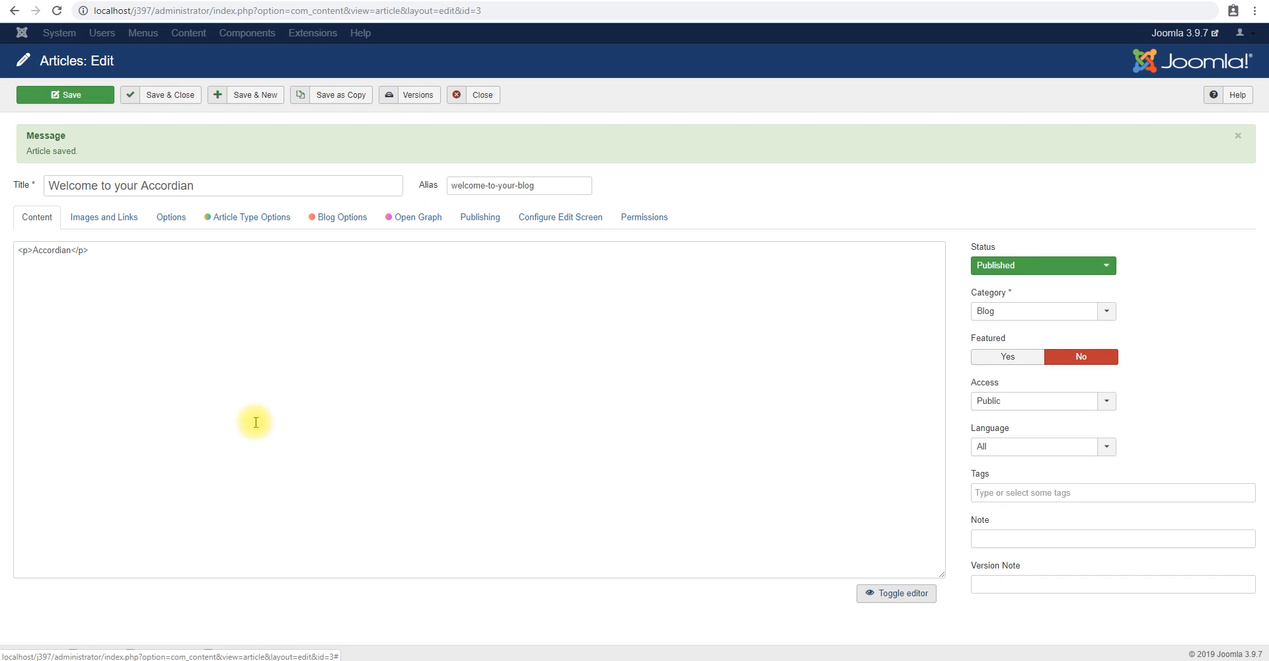
key("ctrl+a")
key("ctrl+v")
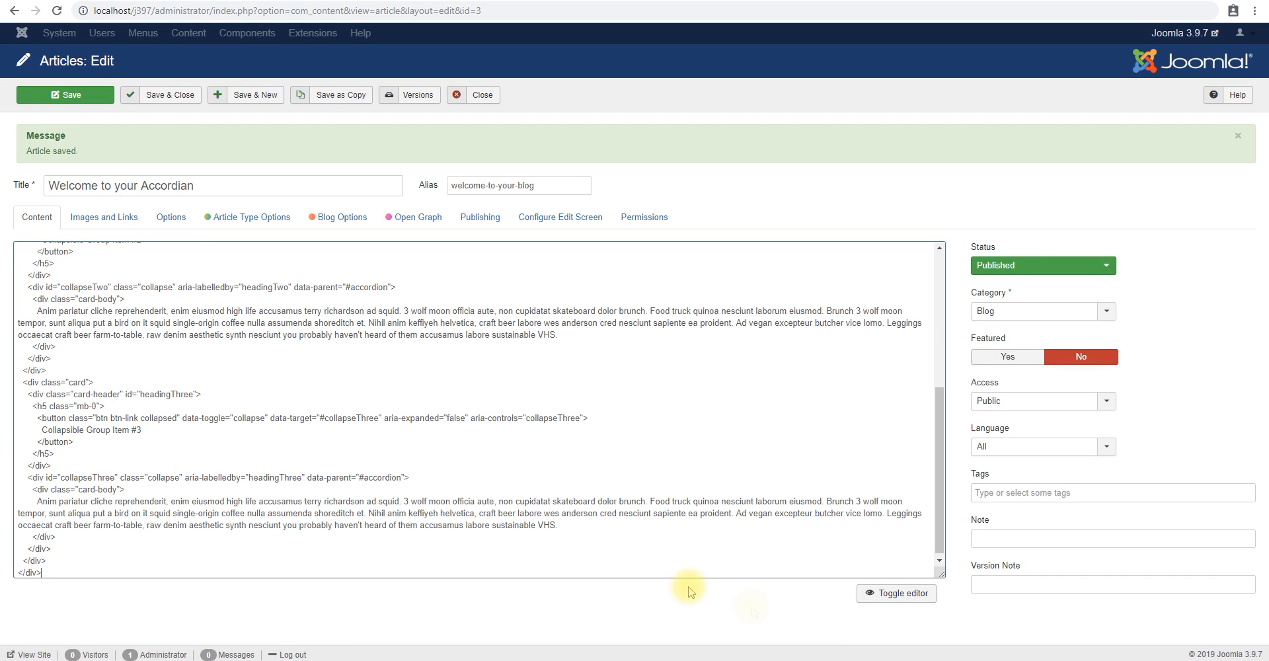
left_click(871, 594)
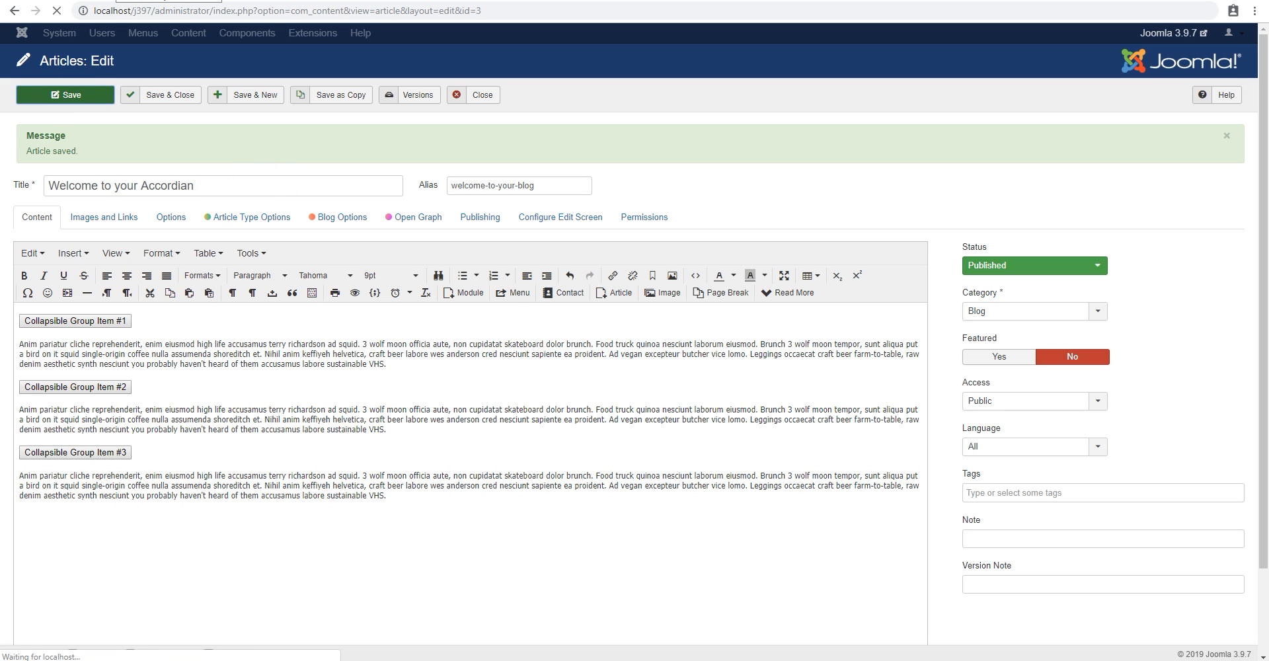
Reload the article on the live site and test the accordion by expanding each of its three items.
left_click(111, 0)
key("F5")
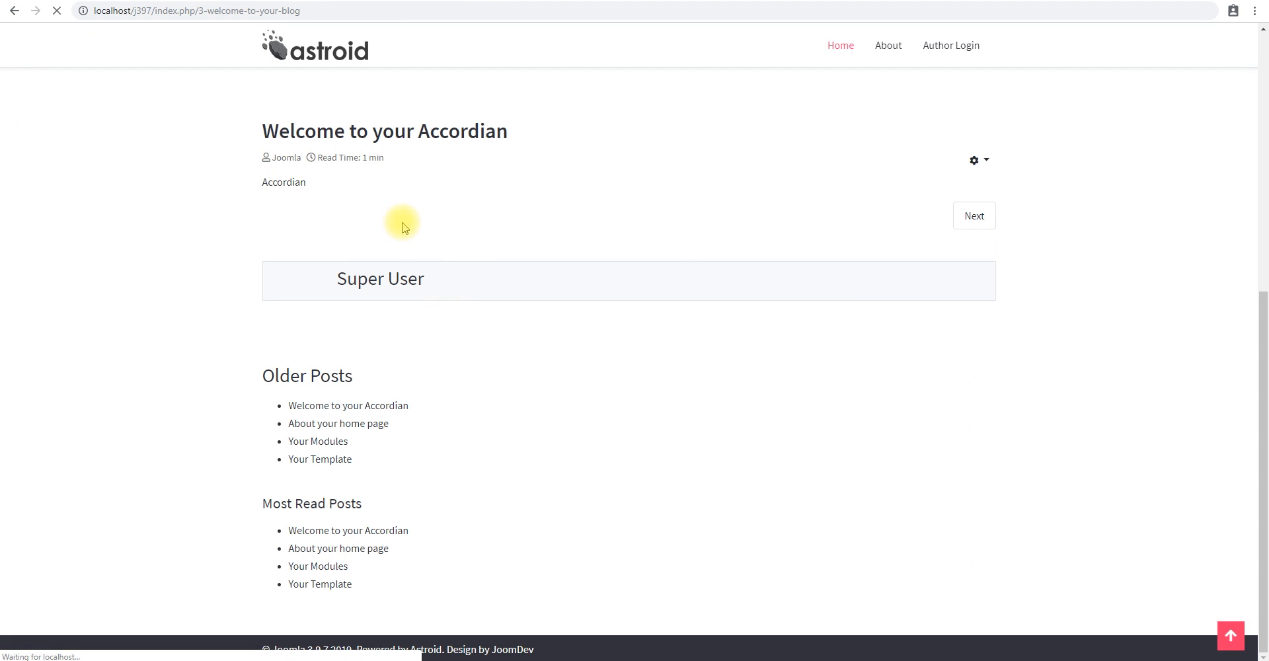
left_click(370, 311)
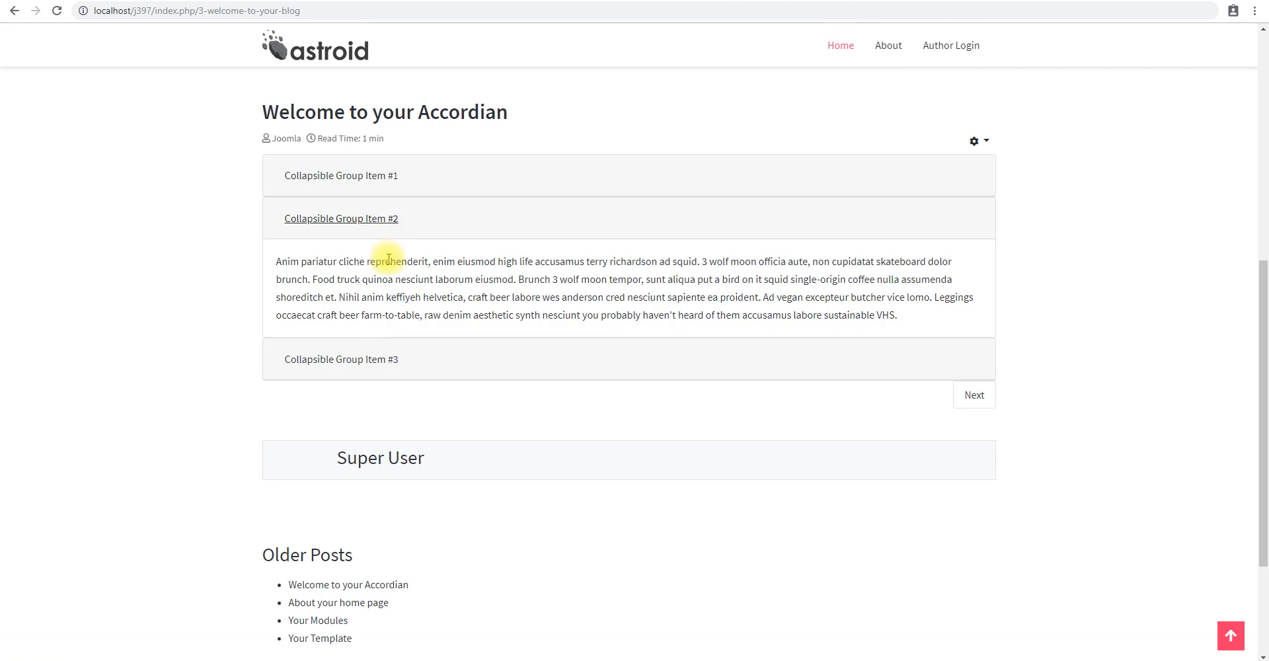
left_click(370, 363)
left_click(373, 187)
left_click(378, 317)
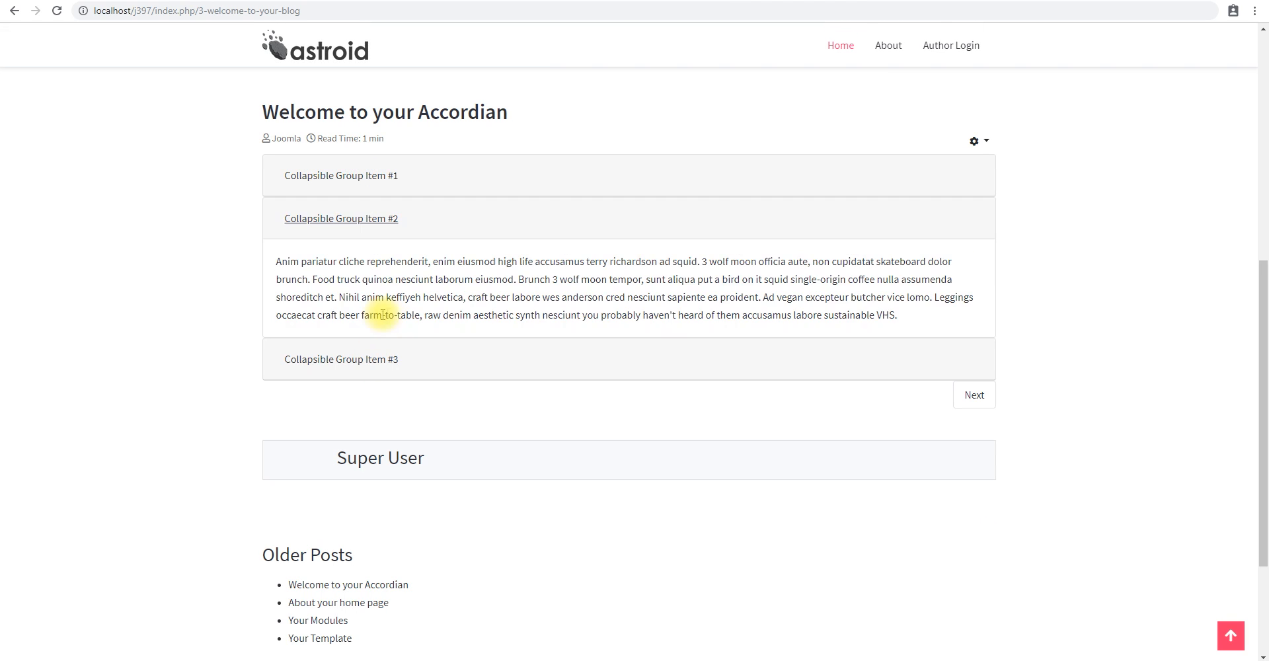
left_click(371, 360)
left_click(368, 177)
left_click(381, 317)
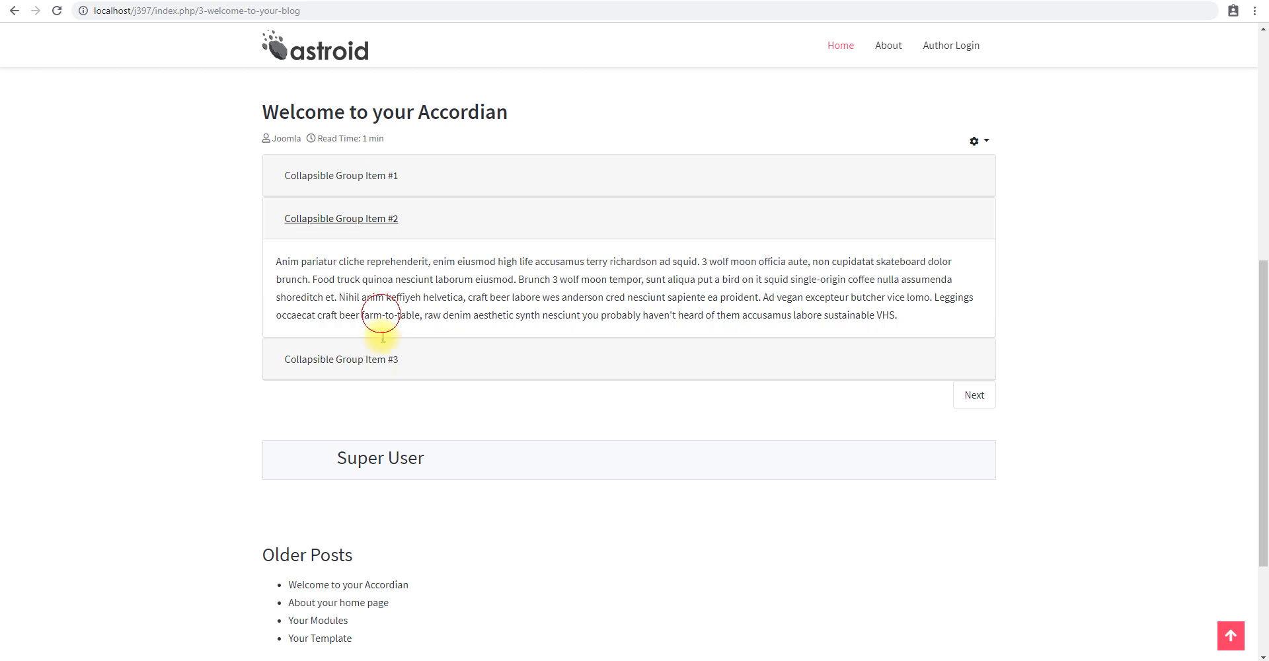
left_click(382, 359)
left_click(356, 180)
Return to the article's source code in Joomla and change the first accordion heading to "About".
key("ctrl+Tab")
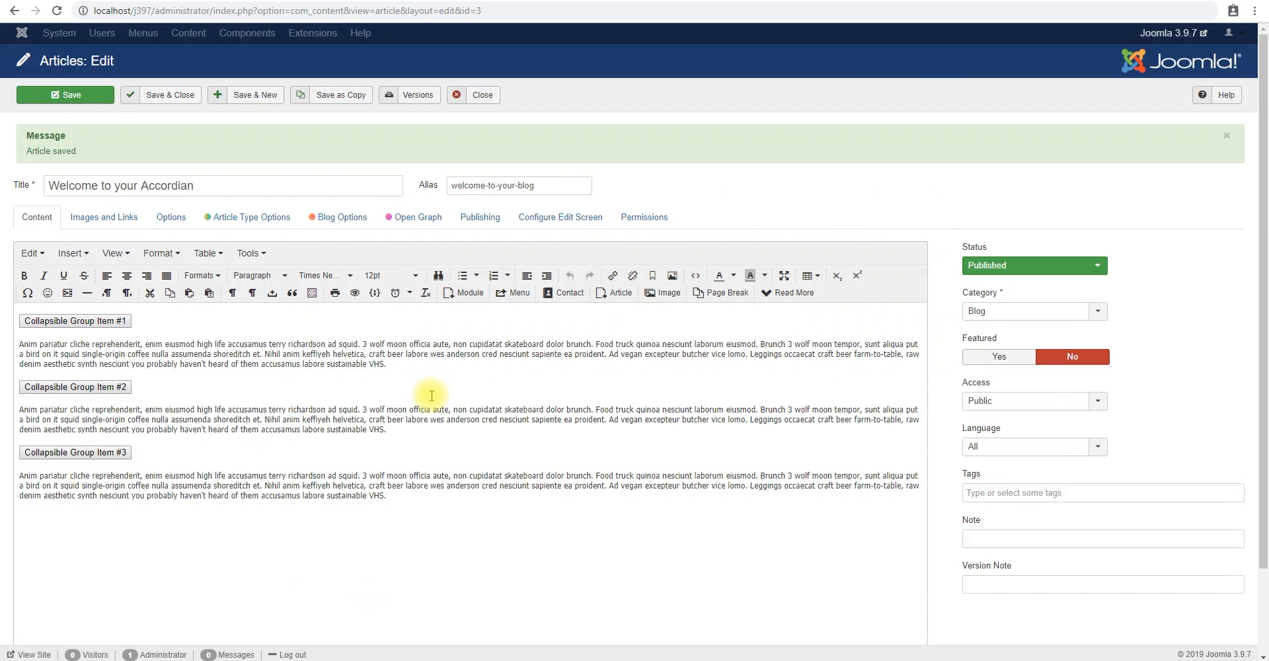
scroll(661, 496, "down", 2)
left_click(891, 600)
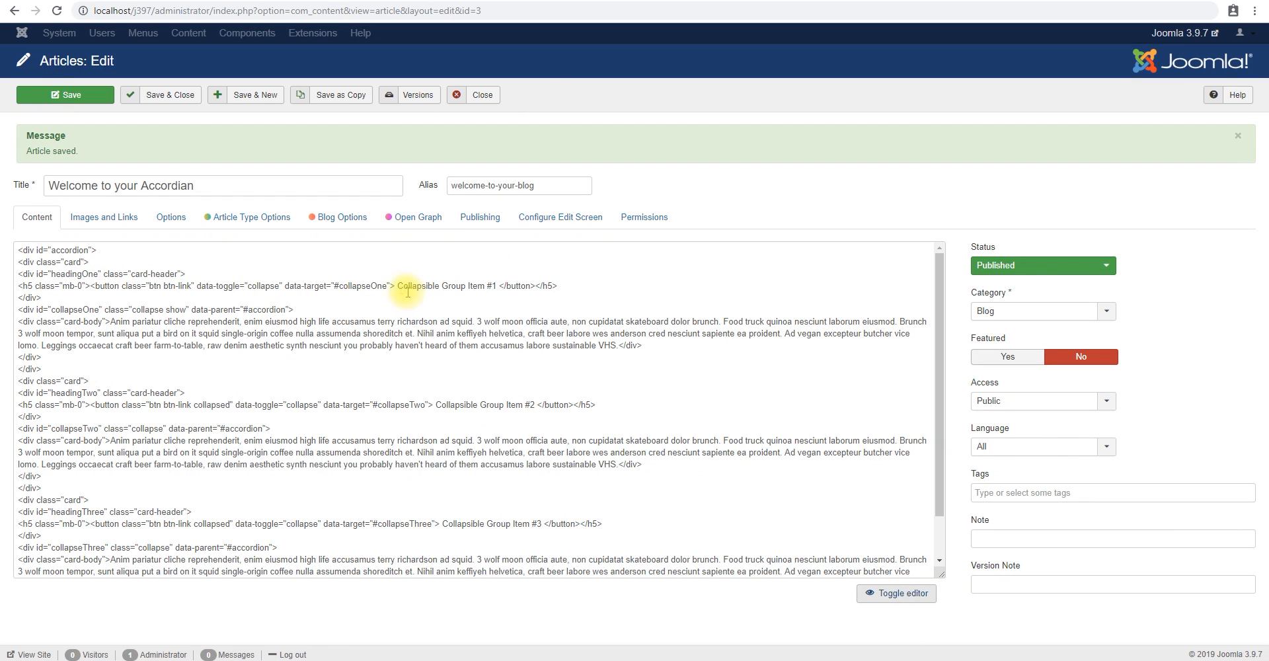
left_click_drag(395, 286, 497, 287)
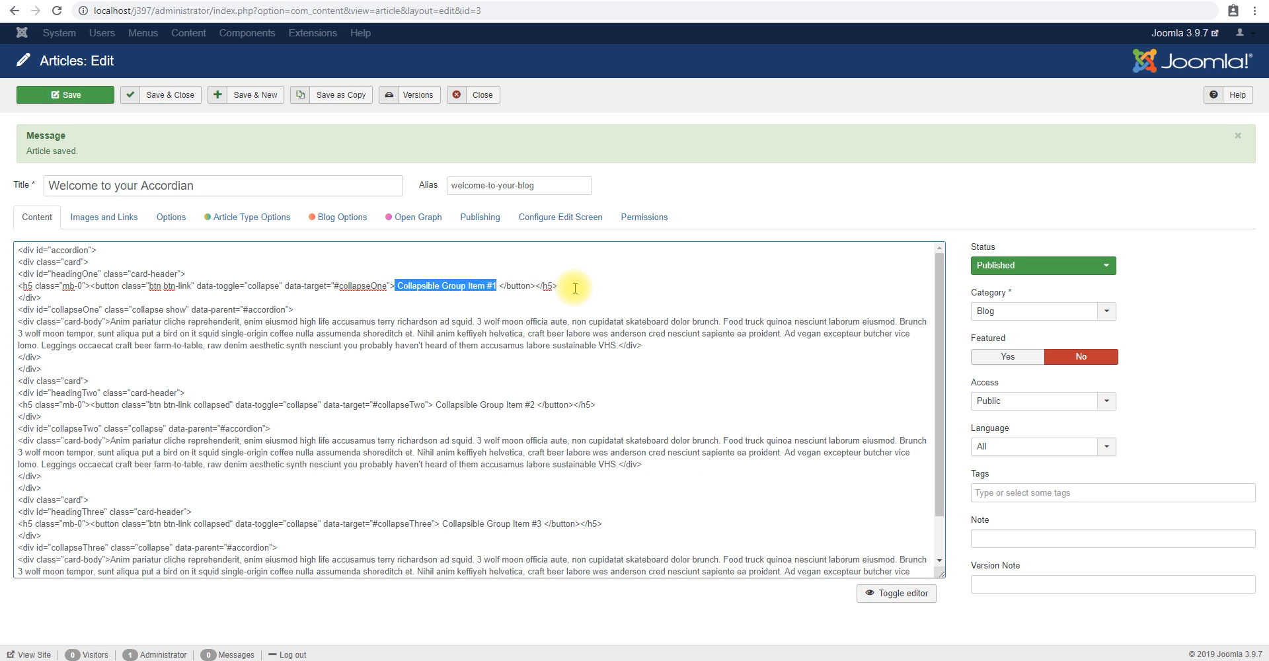
type("A")
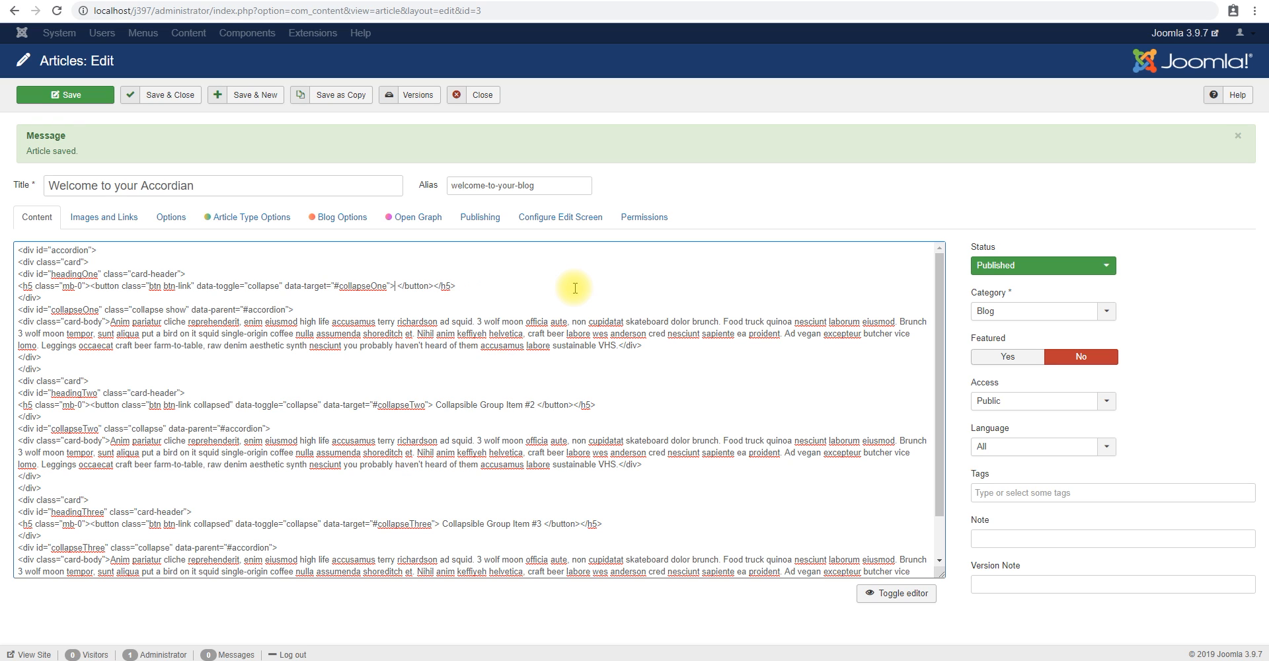
Change the second accordion heading to "Services" and the third to "Contact" in the source code.
left_click_drag(433, 404, 534, 403)
type("Services")
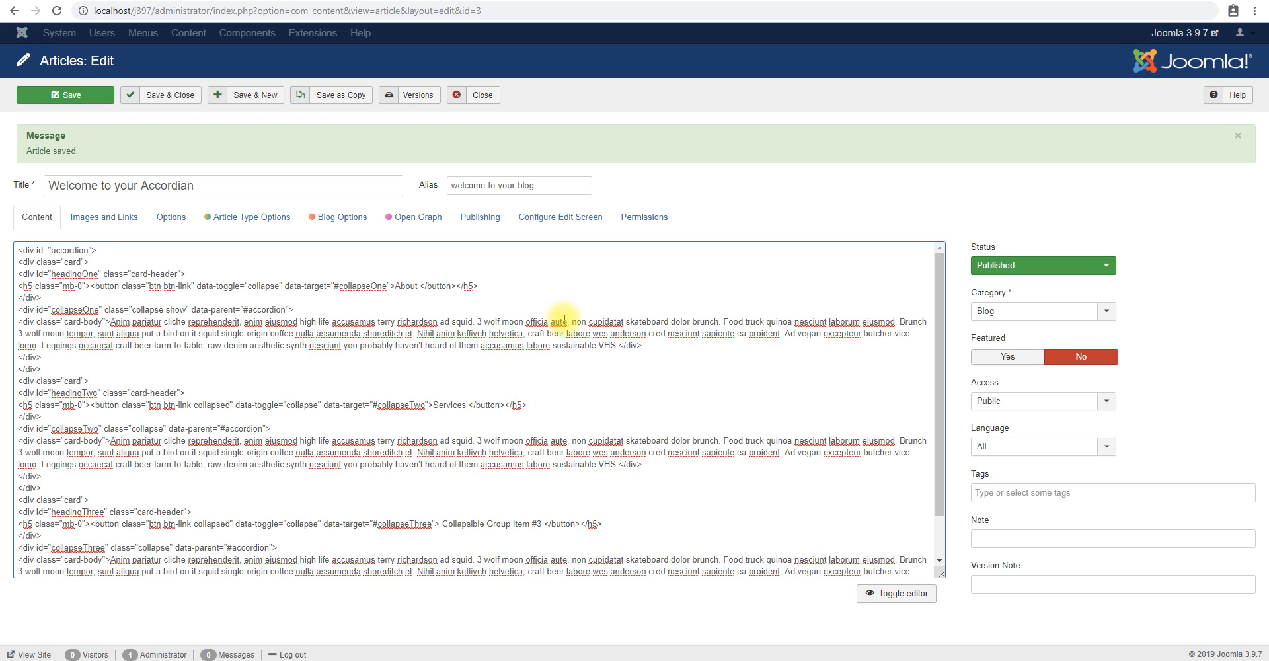
left_click_drag(440, 523, 545, 526)
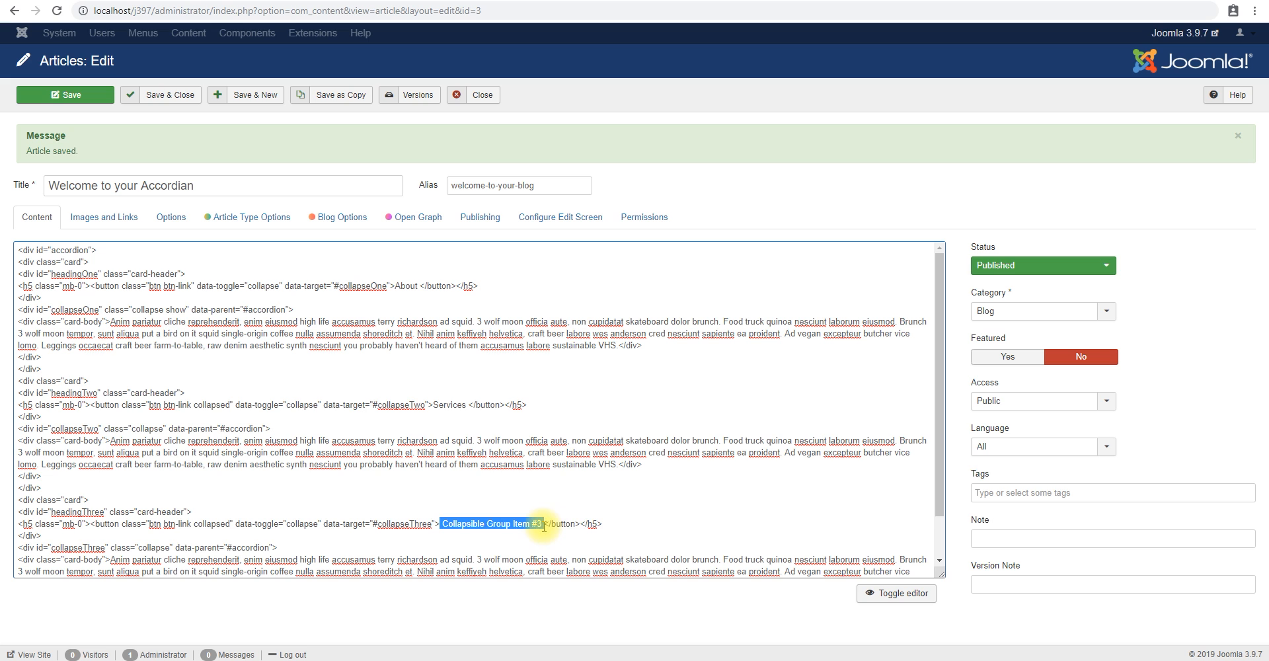
type("Contac")
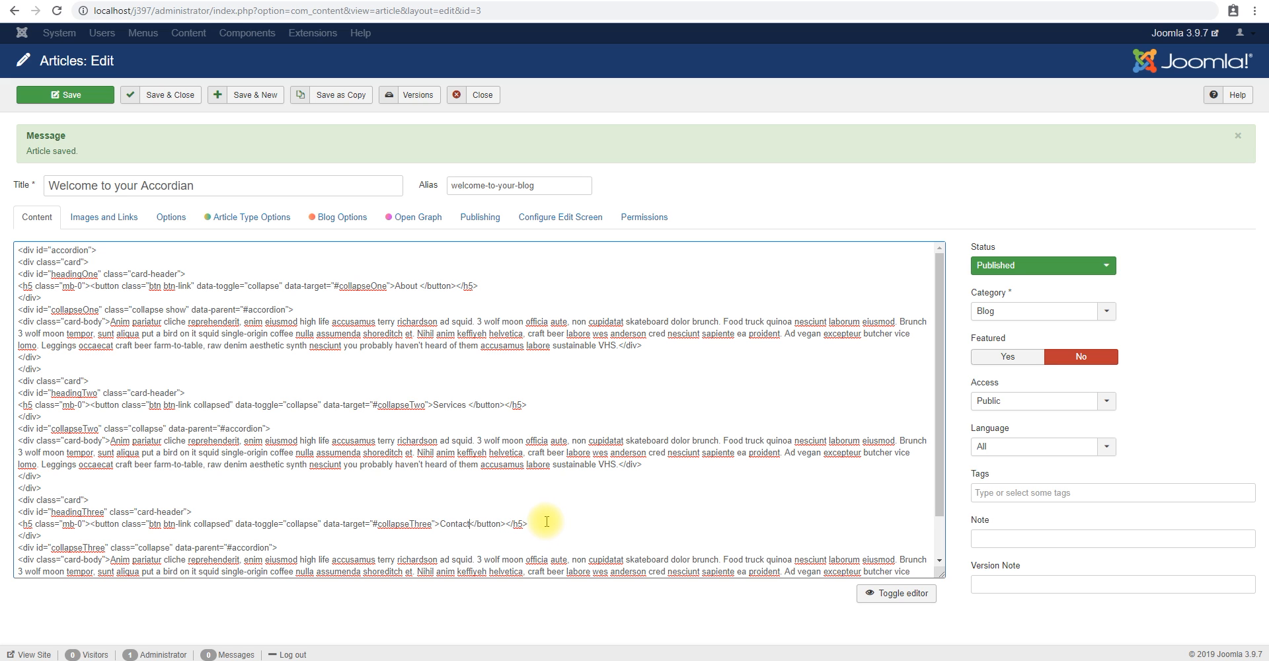
type("t")
Replace the Contact card's body text with "Contact info goes here" and the Services card's with "Services will be listed here".
scroll(529, 469, "down", 1)
left_click_drag(111, 509, 620, 535)
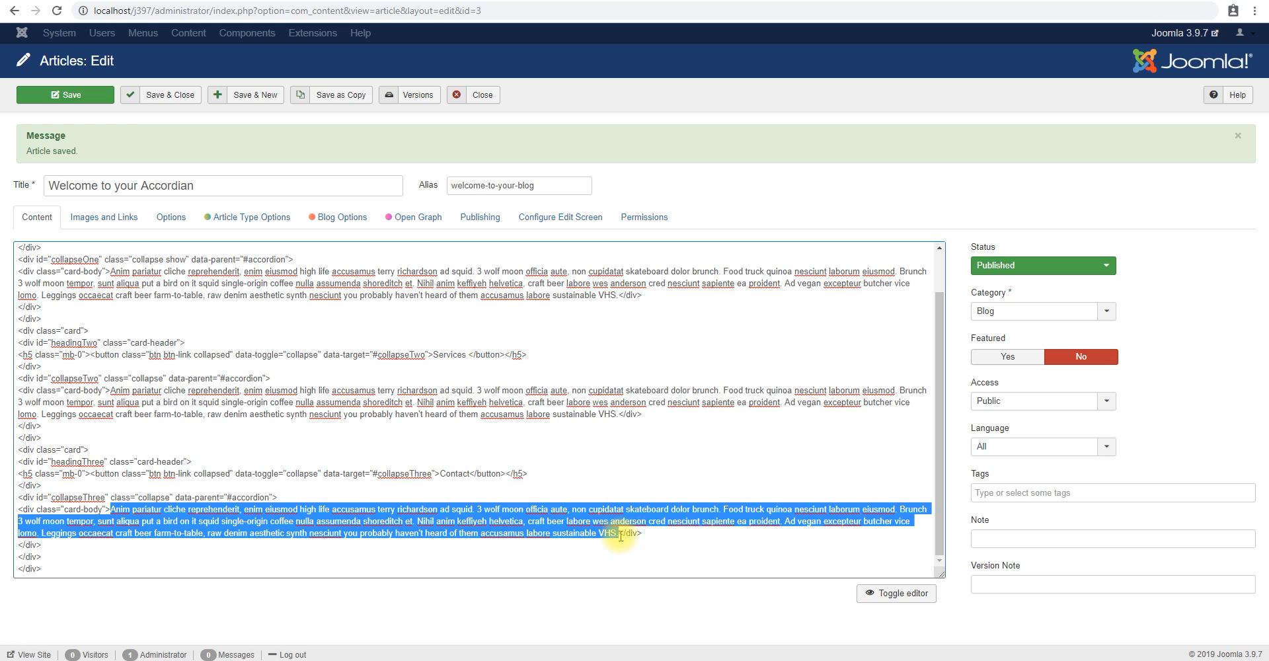
type("C")
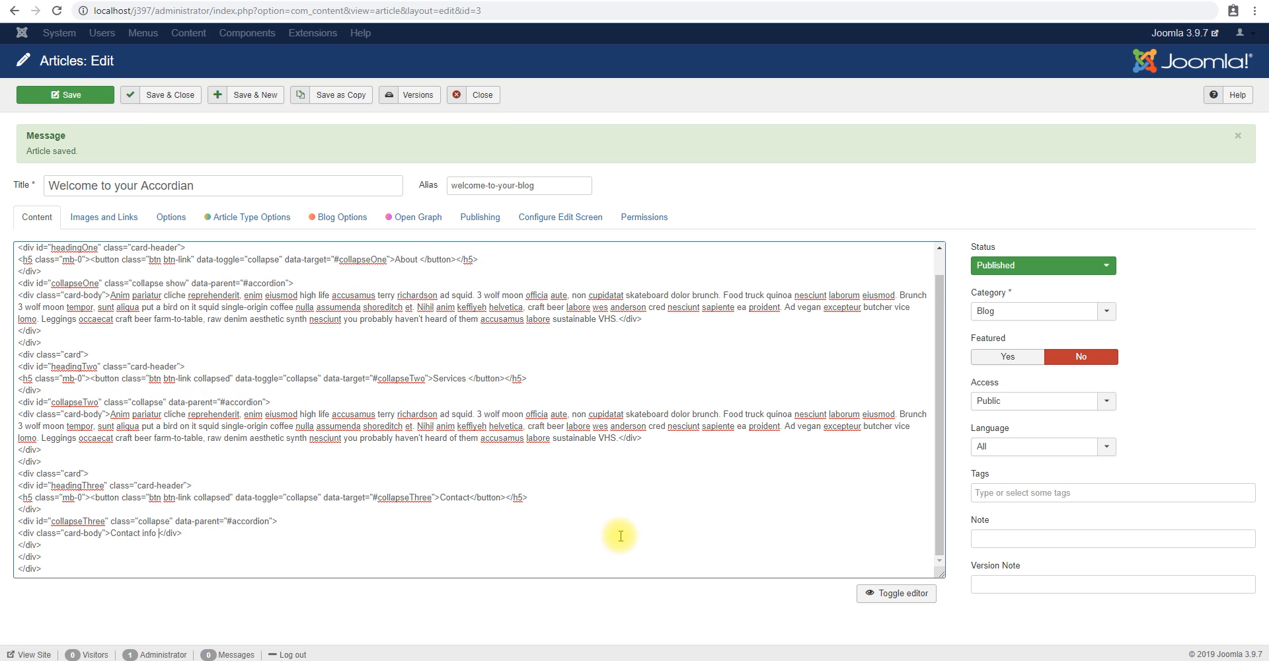
type("ontact info goes here")
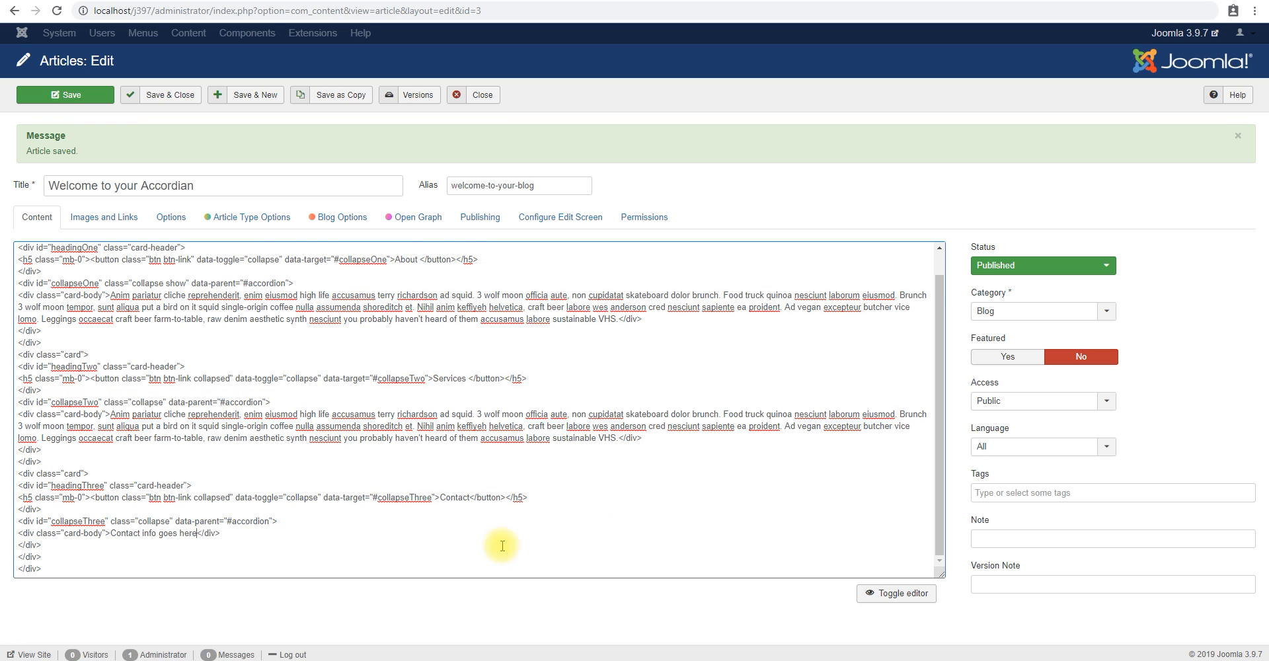
left_click_drag(111, 414, 619, 438)
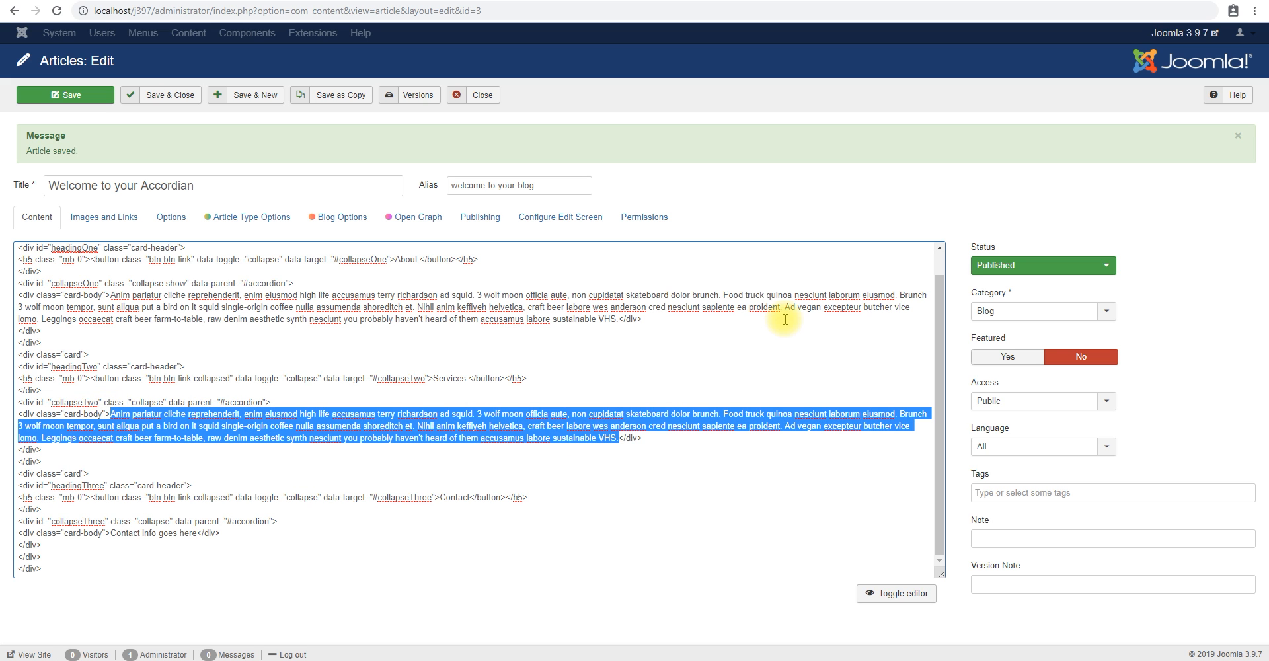
type("Services will be listed here")
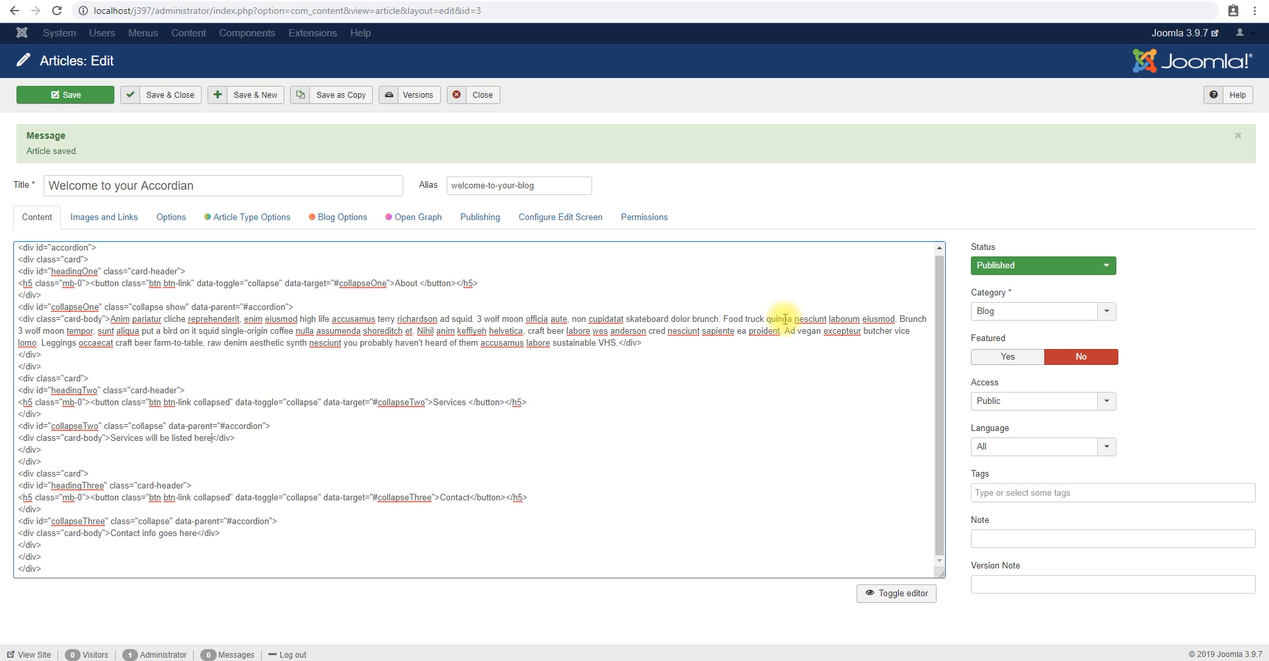
Replace the About card's body text with "About information will be displayed here." and save the article.
left_click_drag(619, 343, 112, 320)
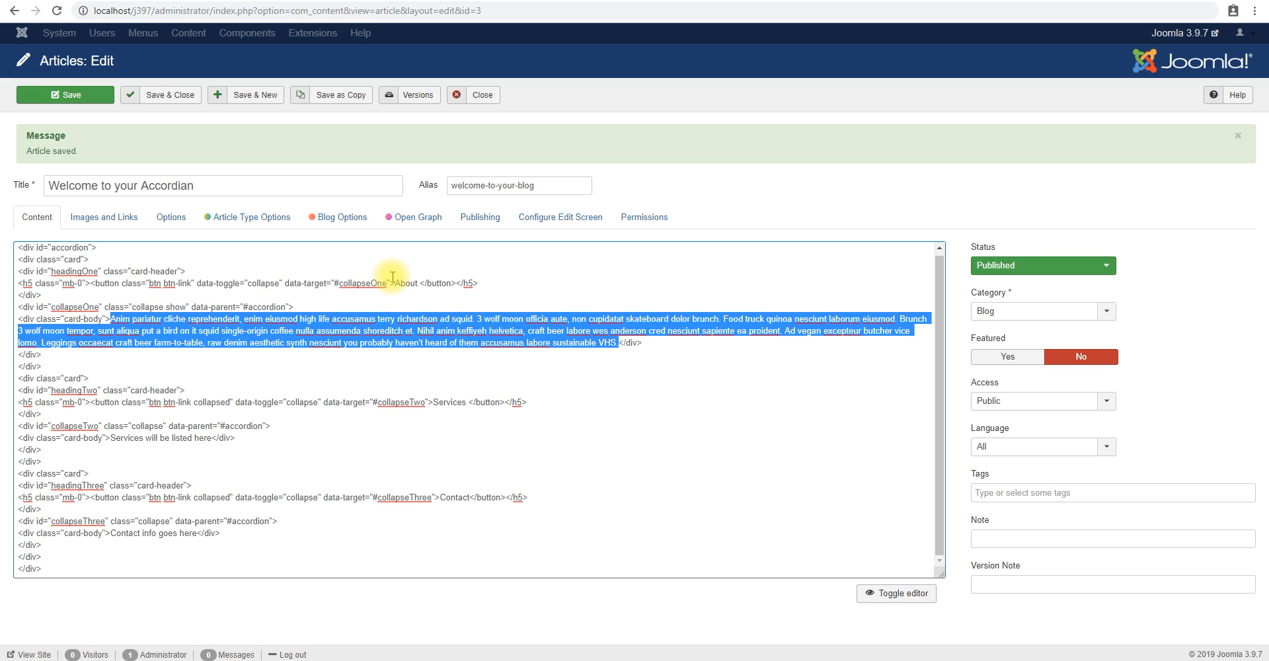
type("A")
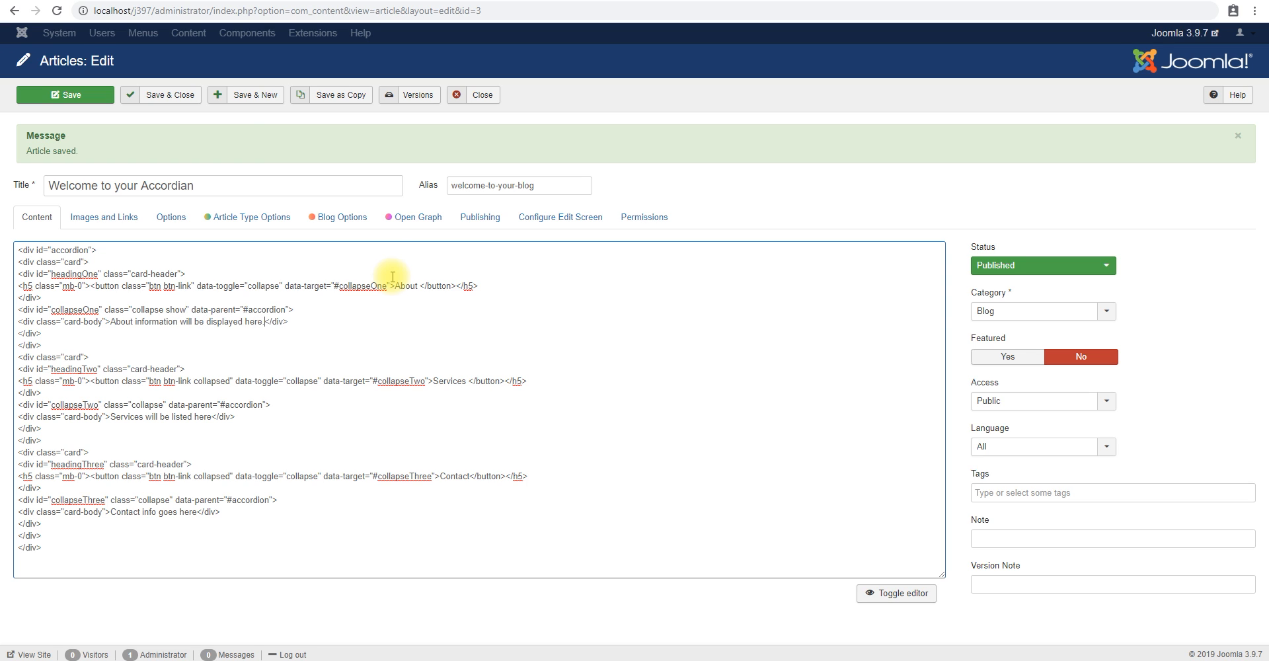
left_click(58, 94)
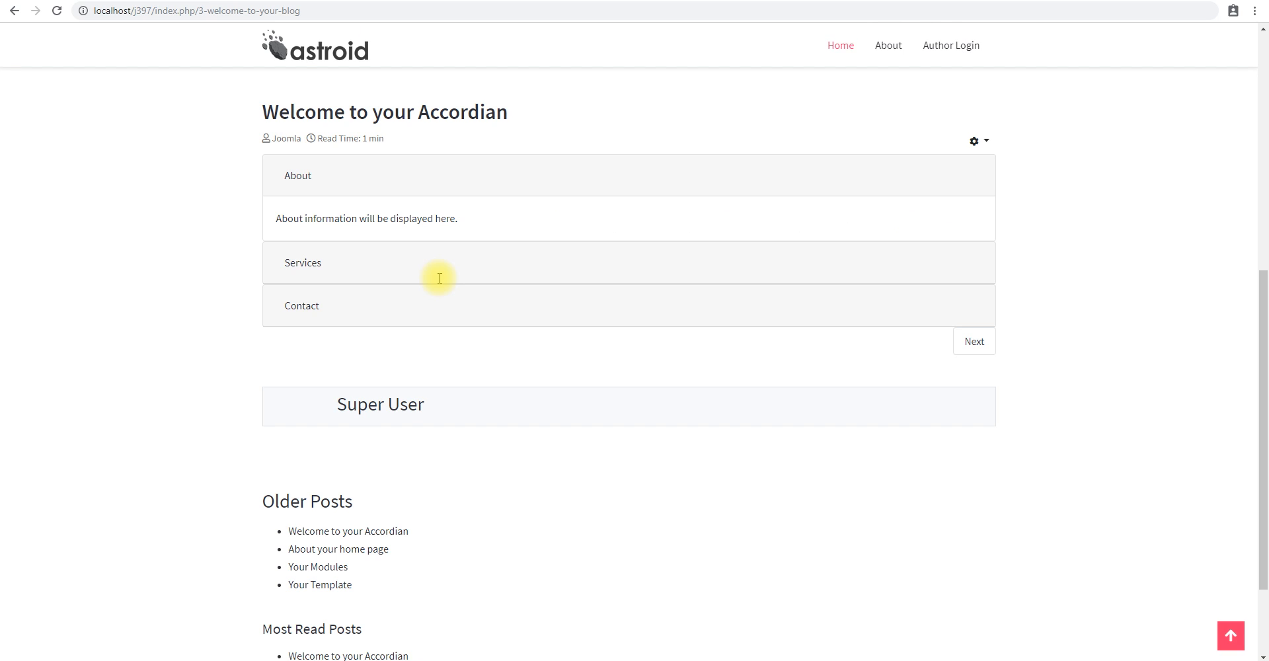
Check the published accordion by expanding the Services, Contact and About sections in turn.
left_click(303, 266)
left_click(302, 305)
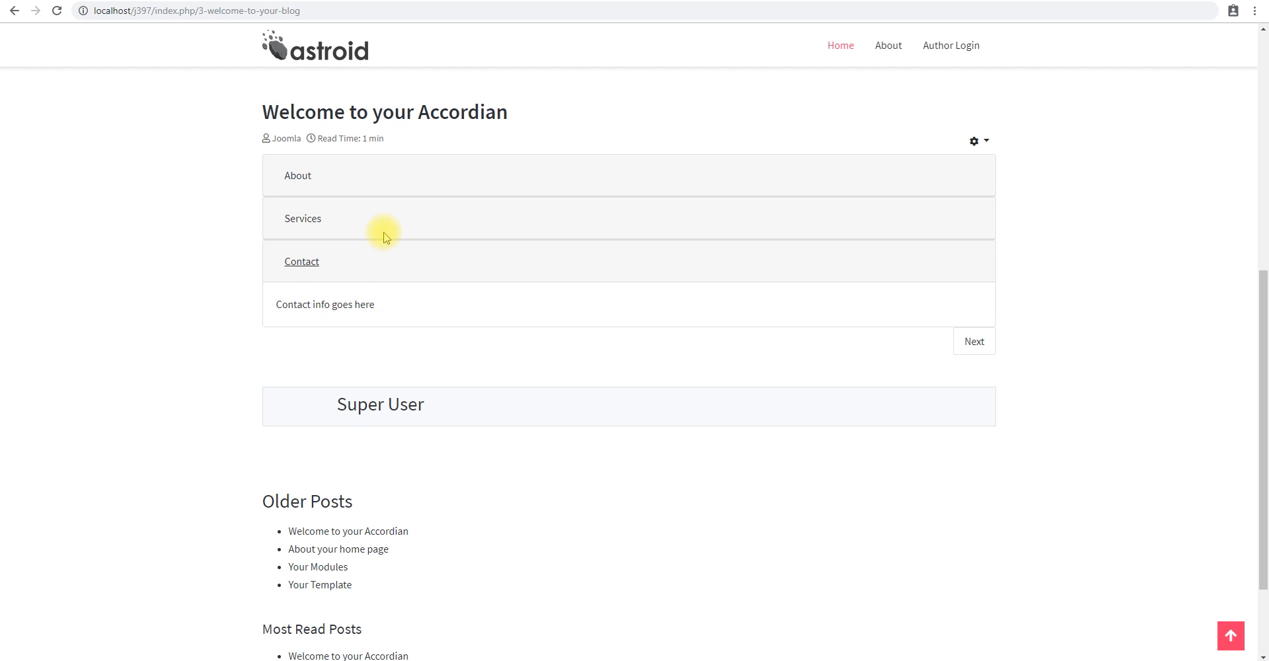
left_click(304, 173)
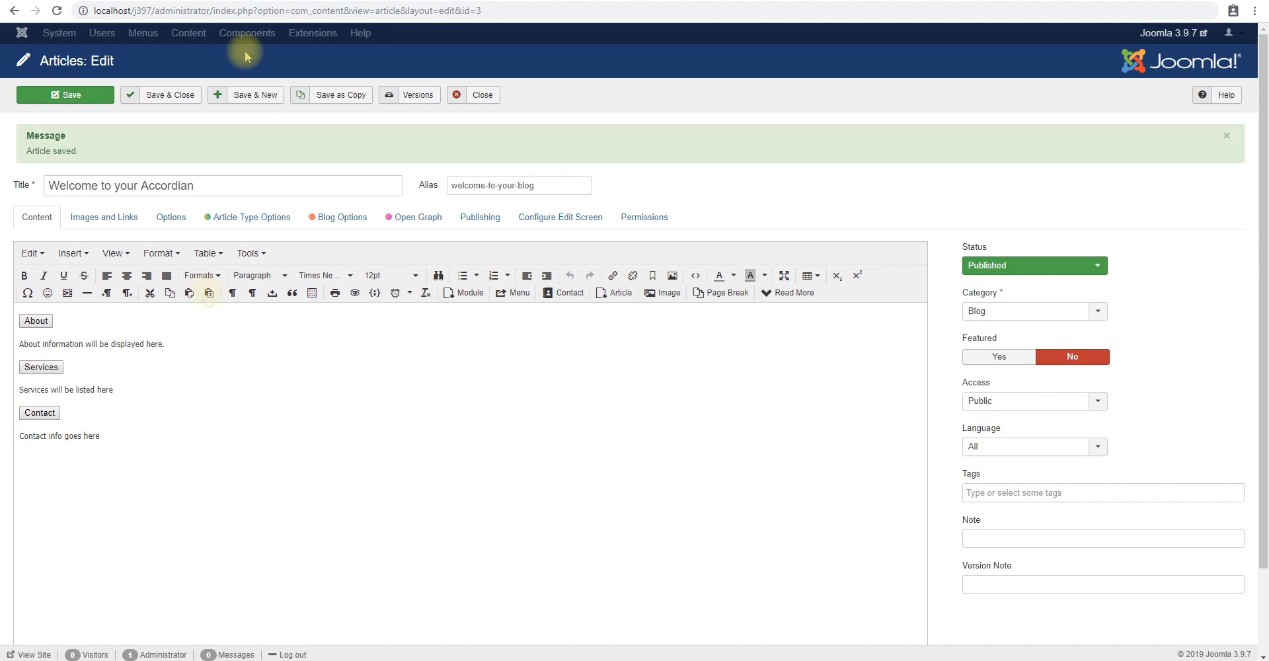
Show the article's source code in Joomla and copy all of it into a new Notepad++ document.
scroll(277, 277, "down", 2)
left_click(888, 604)
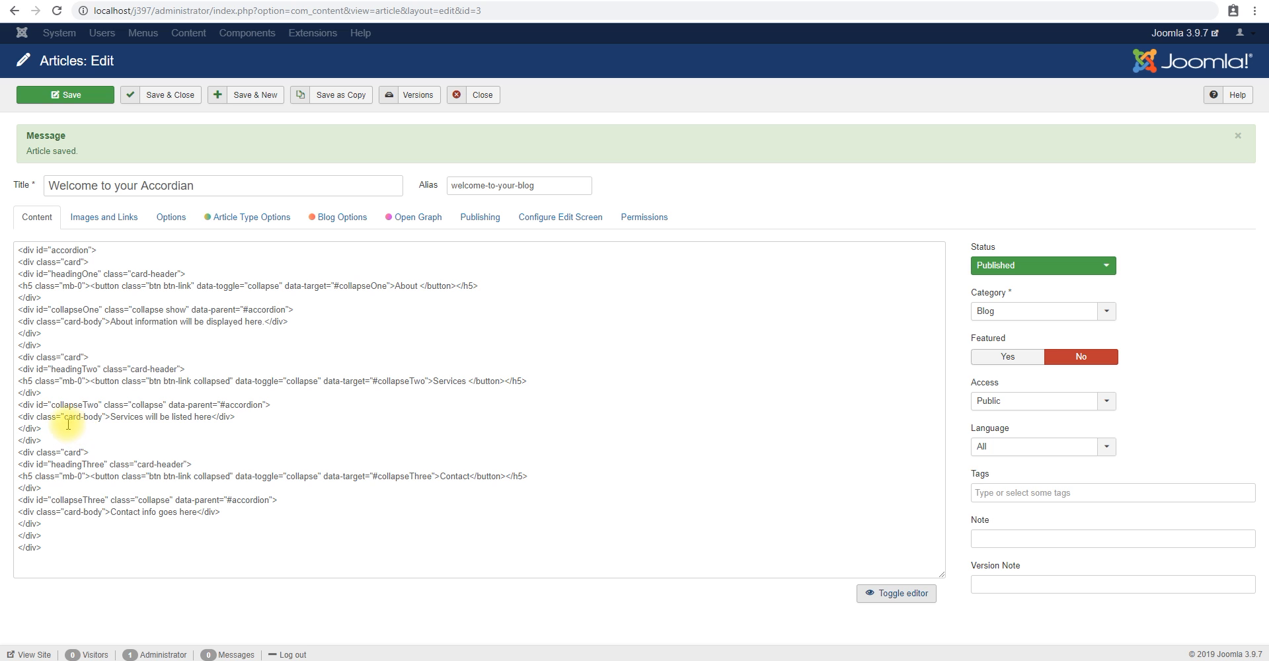
left_click(112, 441)
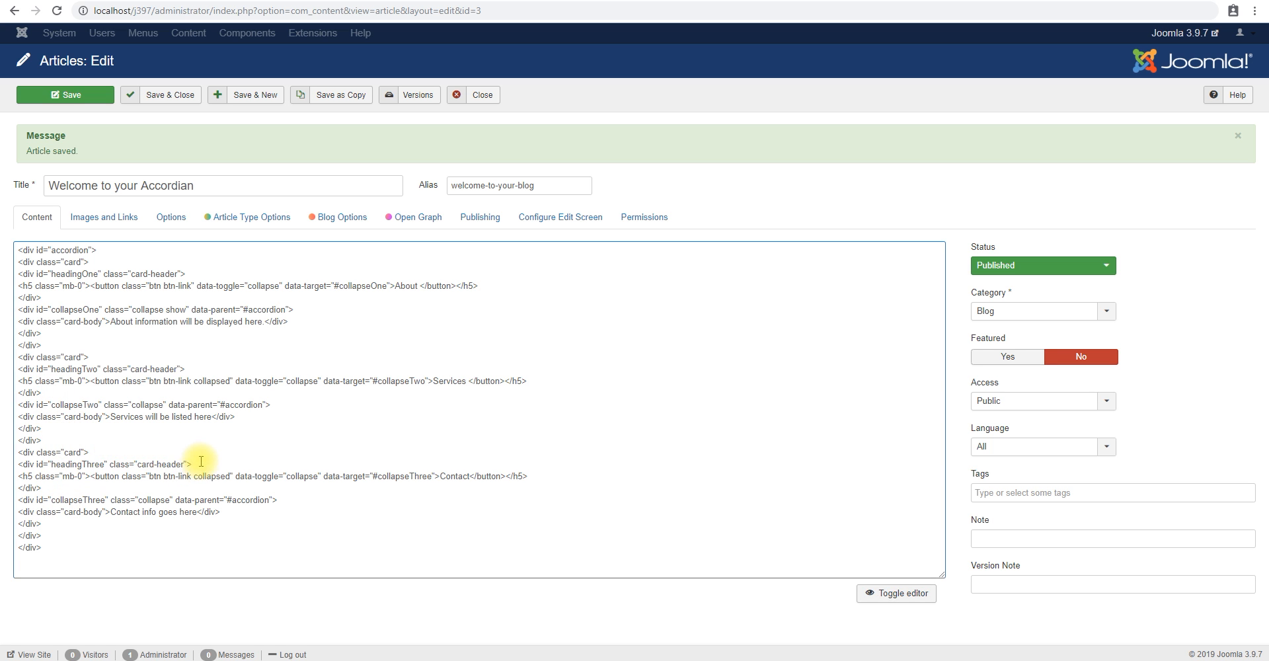
key("ctrl+a")
key("alt+Tab")
Set the new document's syntax language to HTML.
left_click(119, 2)
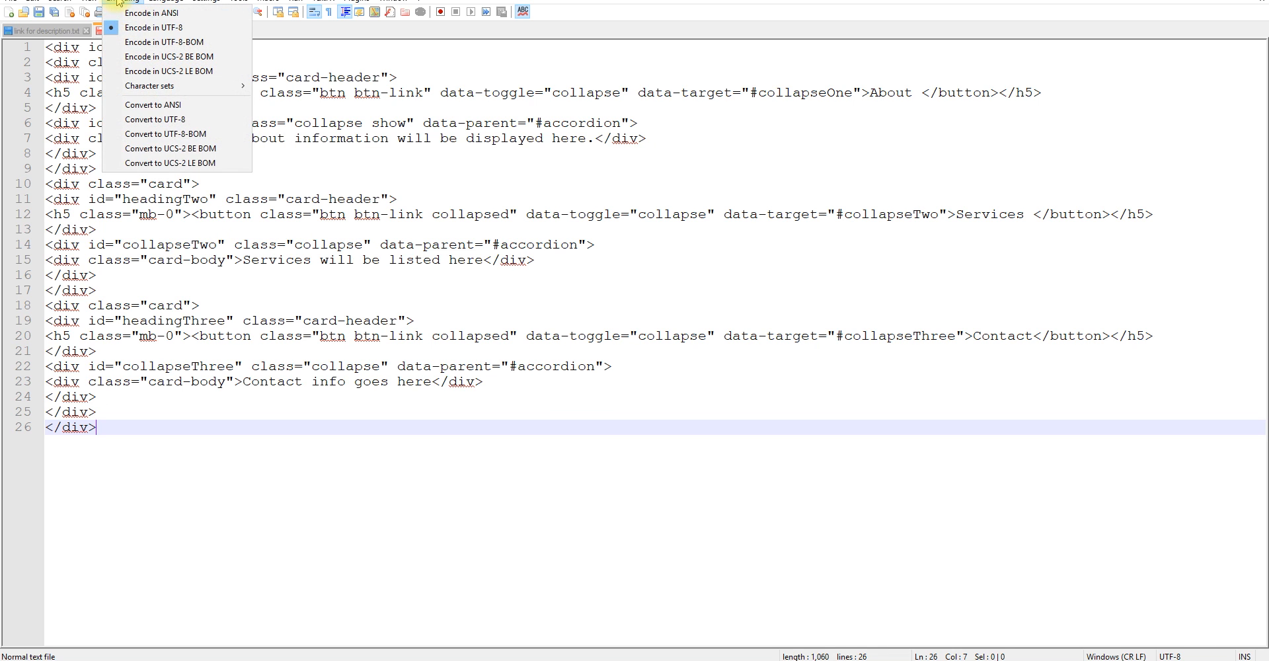
mouse_move(198, 114)
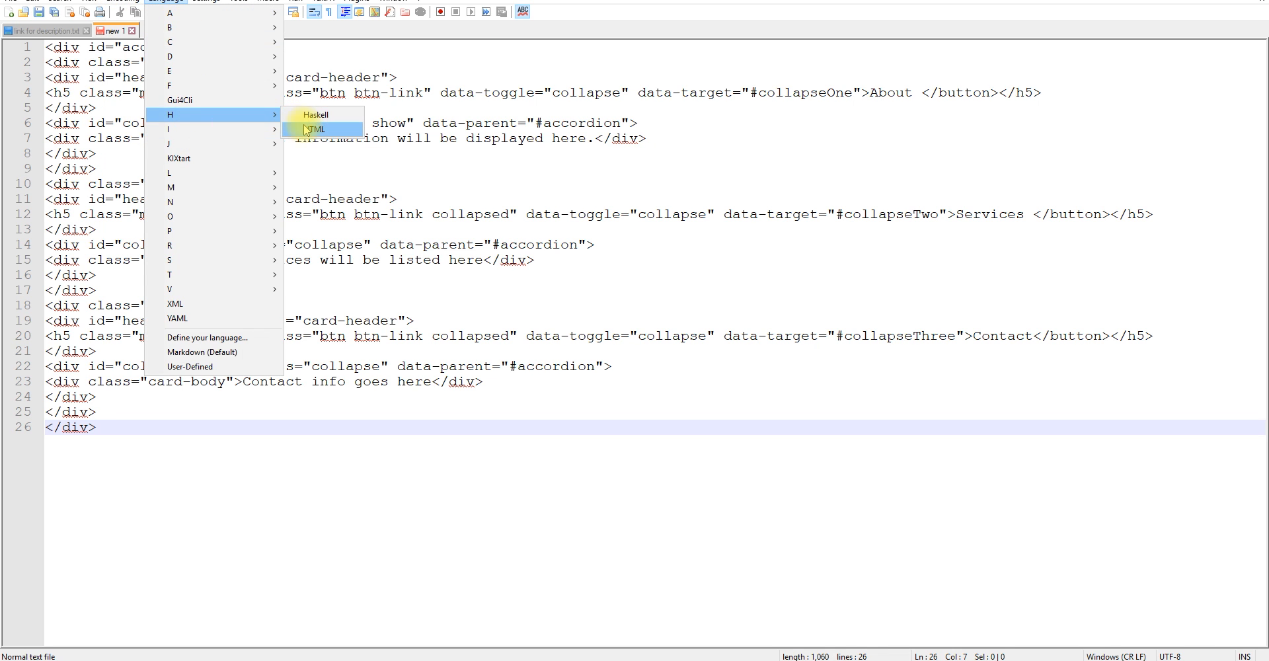
left_click(291, 126)
left_click(405, 225)
Indent the About and Services card blocks one level inside the accordion div.
left_click(72, 190)
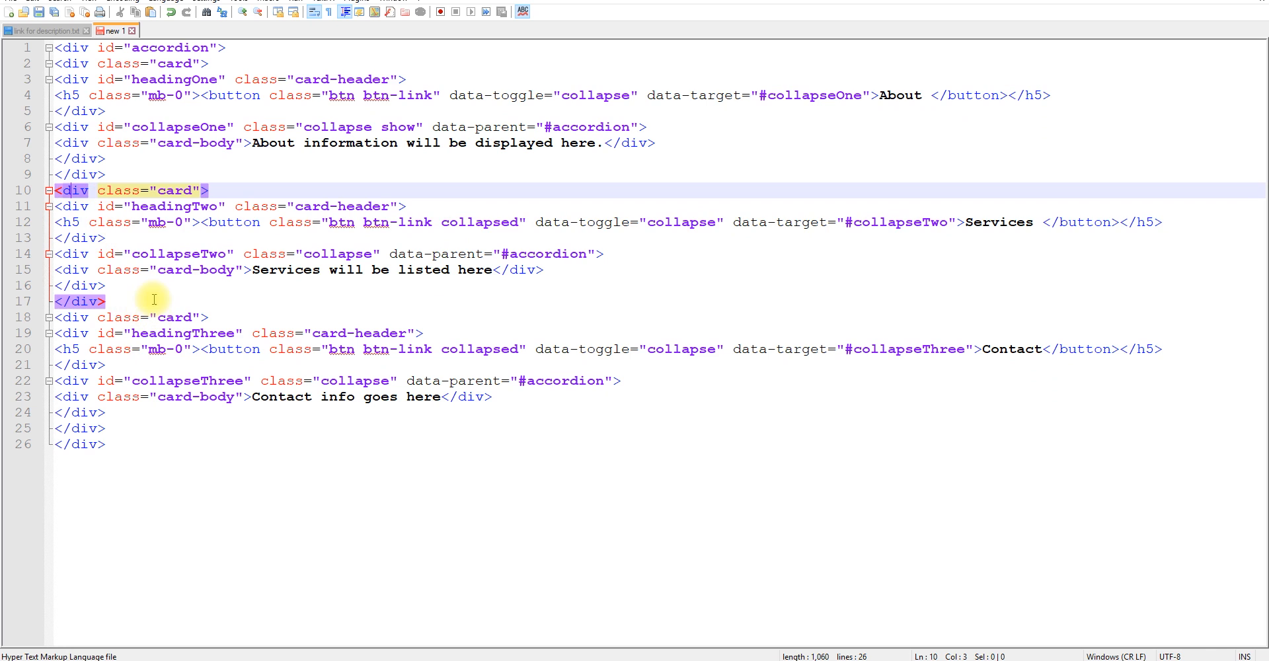
left_click(72, 48)
left_click(80, 63)
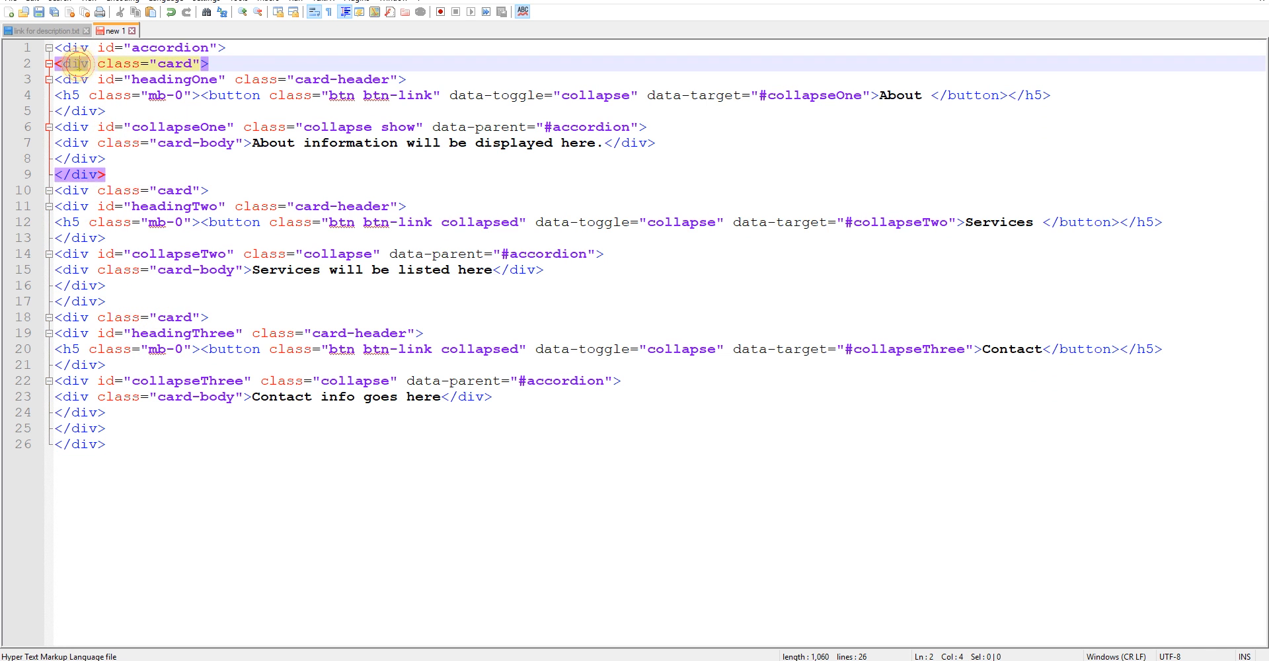
left_click_drag(109, 174, 50, 66)
key("Tab")
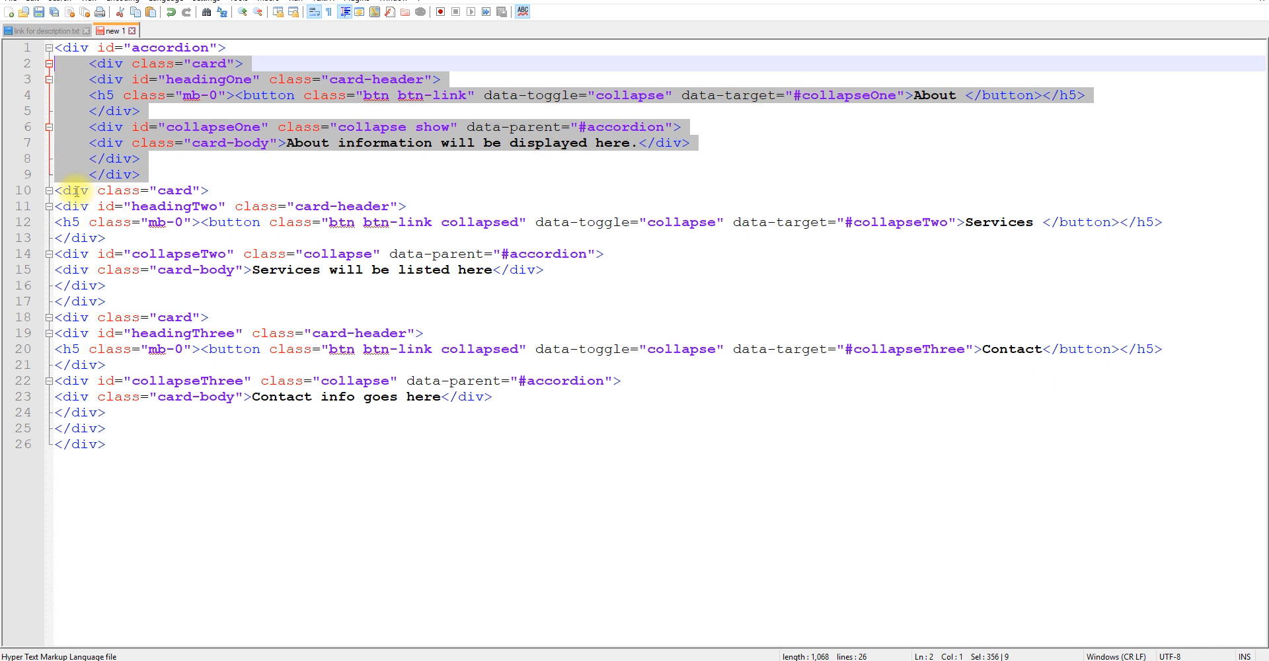
left_click(72, 191)
left_click_drag(113, 301, 55, 190)
key("Tab")
Examine how each card's button data-target corresponds to the id of its collapse div, starting with the Services card.
left_click(99, 254)
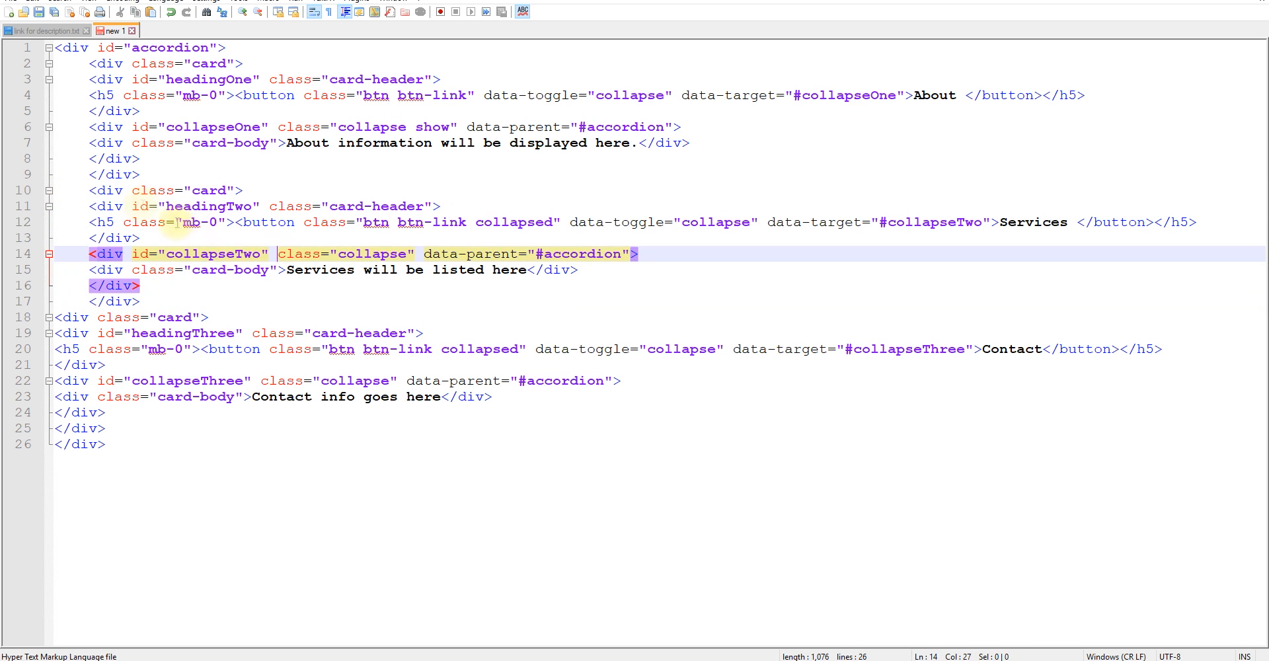
left_click(104, 202)
left_click_drag(252, 222, 690, 222)
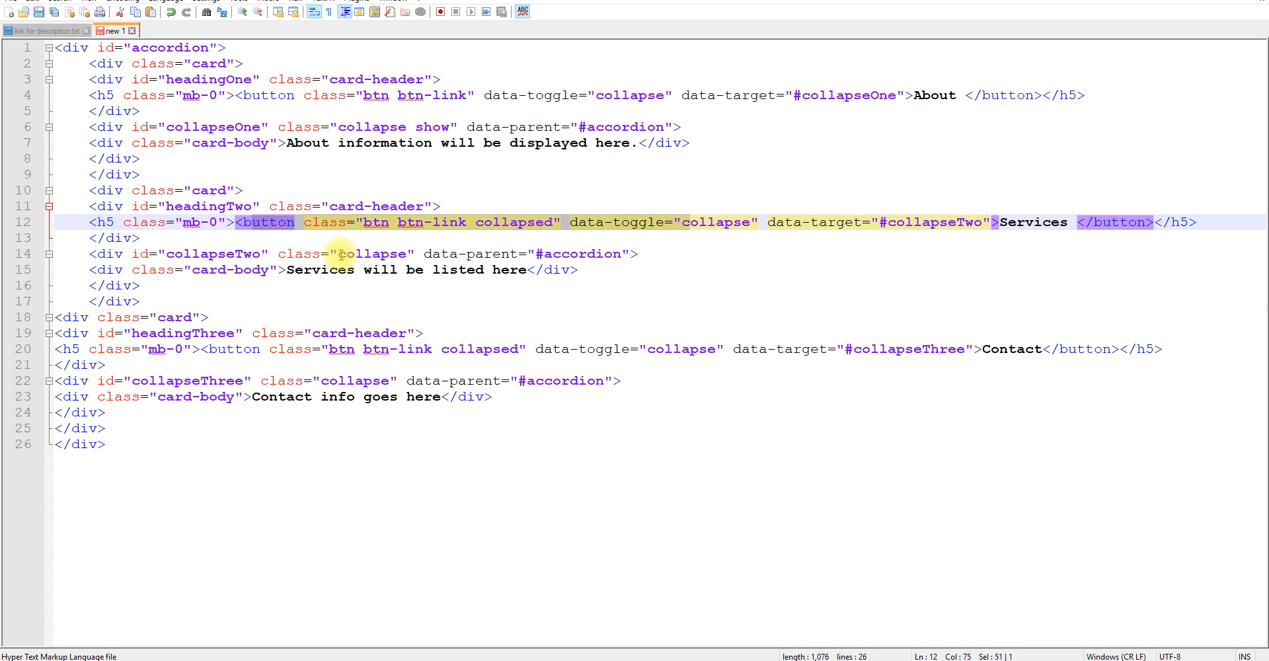
left_click_drag(293, 273, 535, 270)
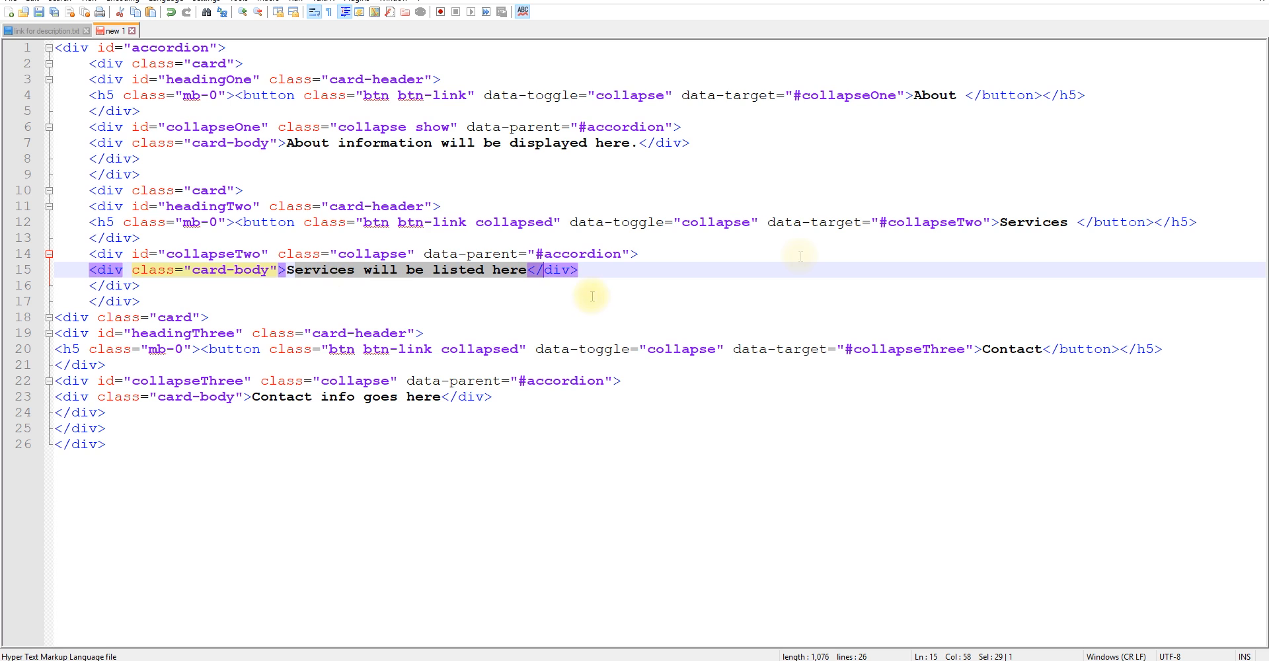
double_click(908, 222)
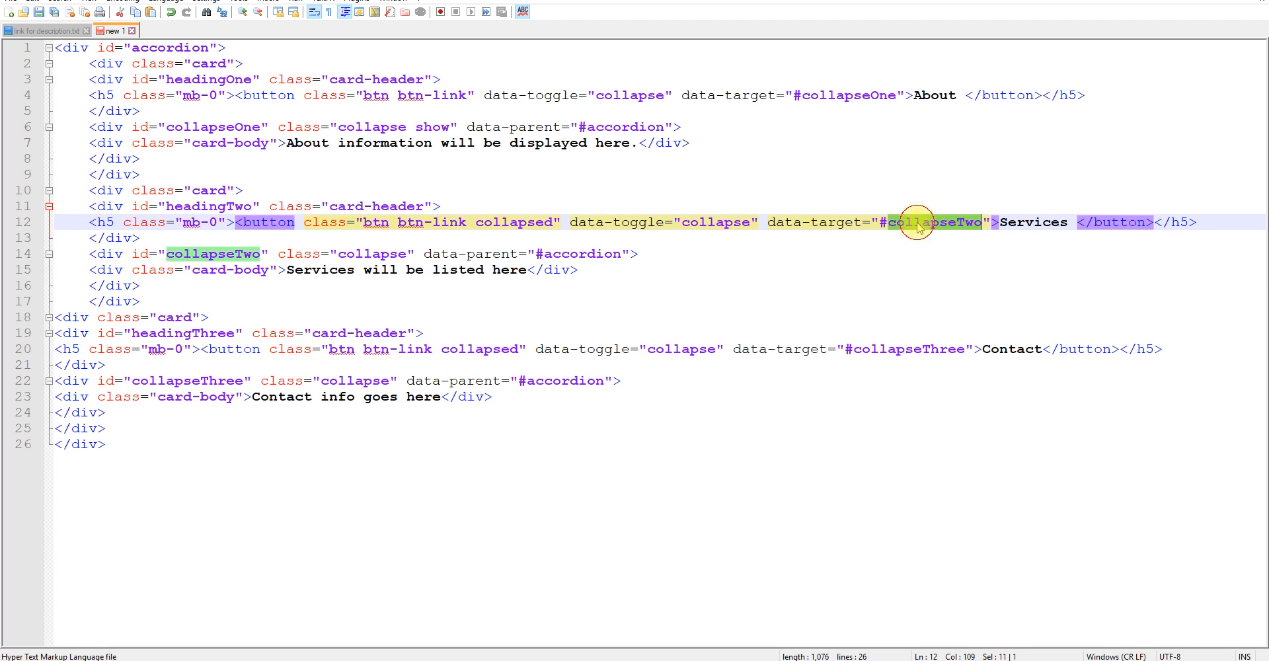
double_click(198, 254)
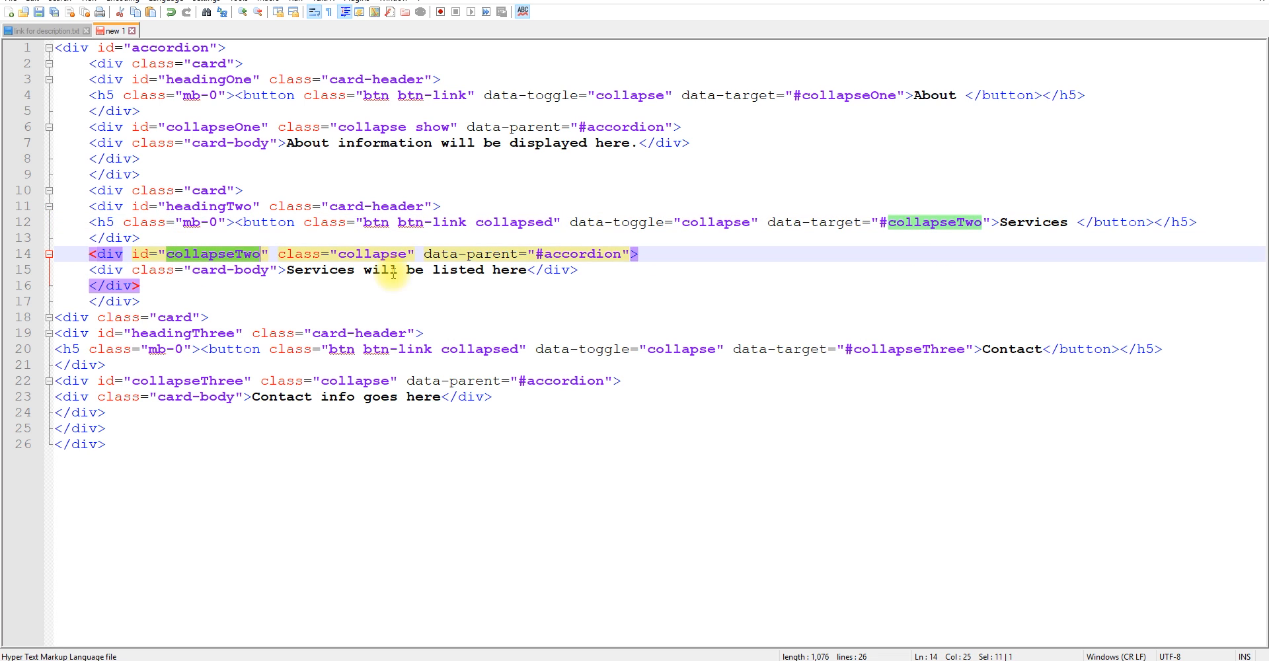
double_click(193, 256)
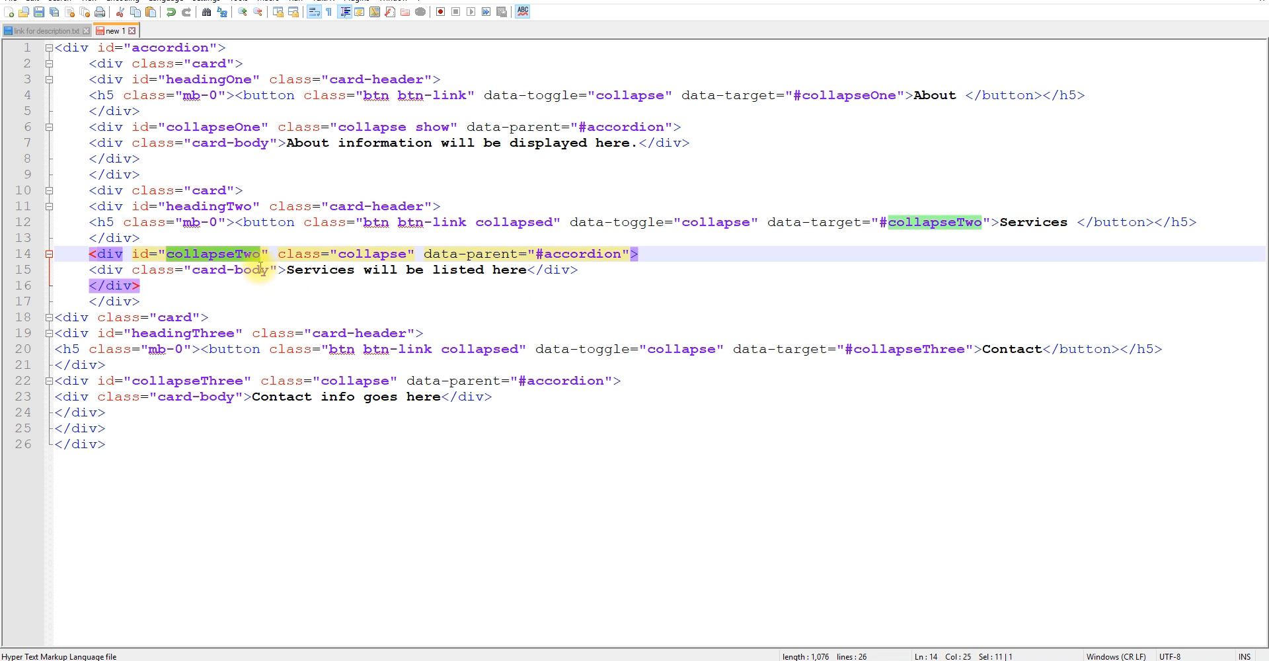
double_click(1031, 222)
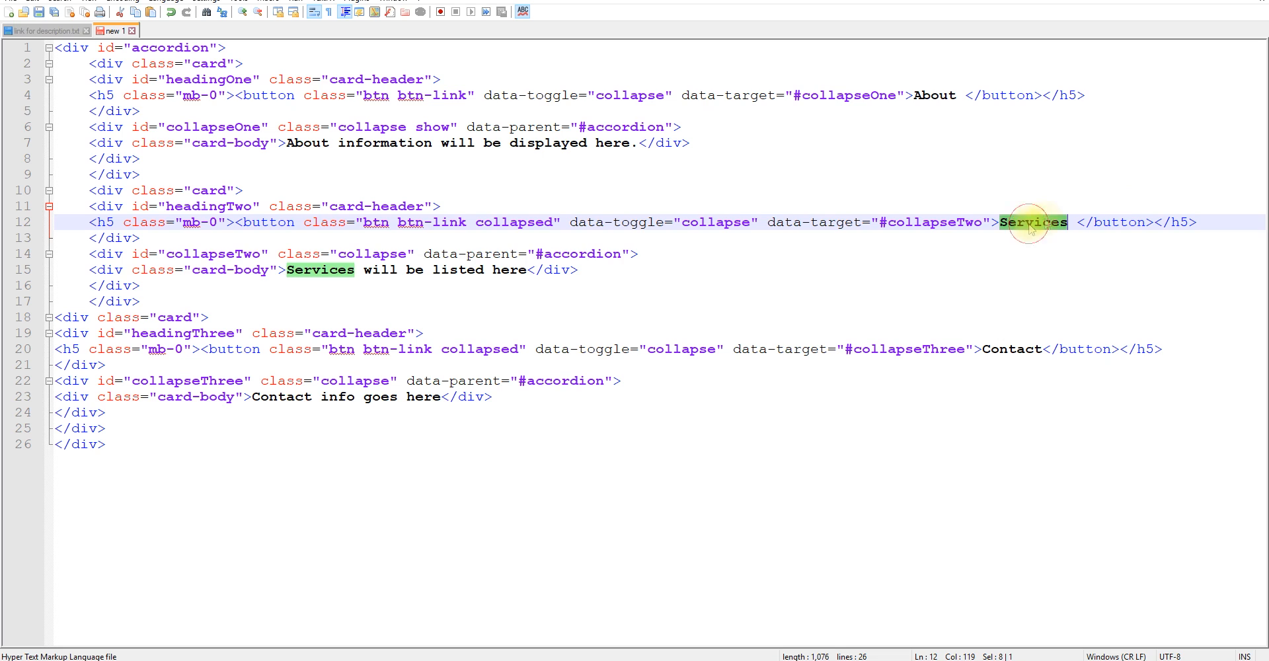
left_click(228, 254)
double_click(228, 254)
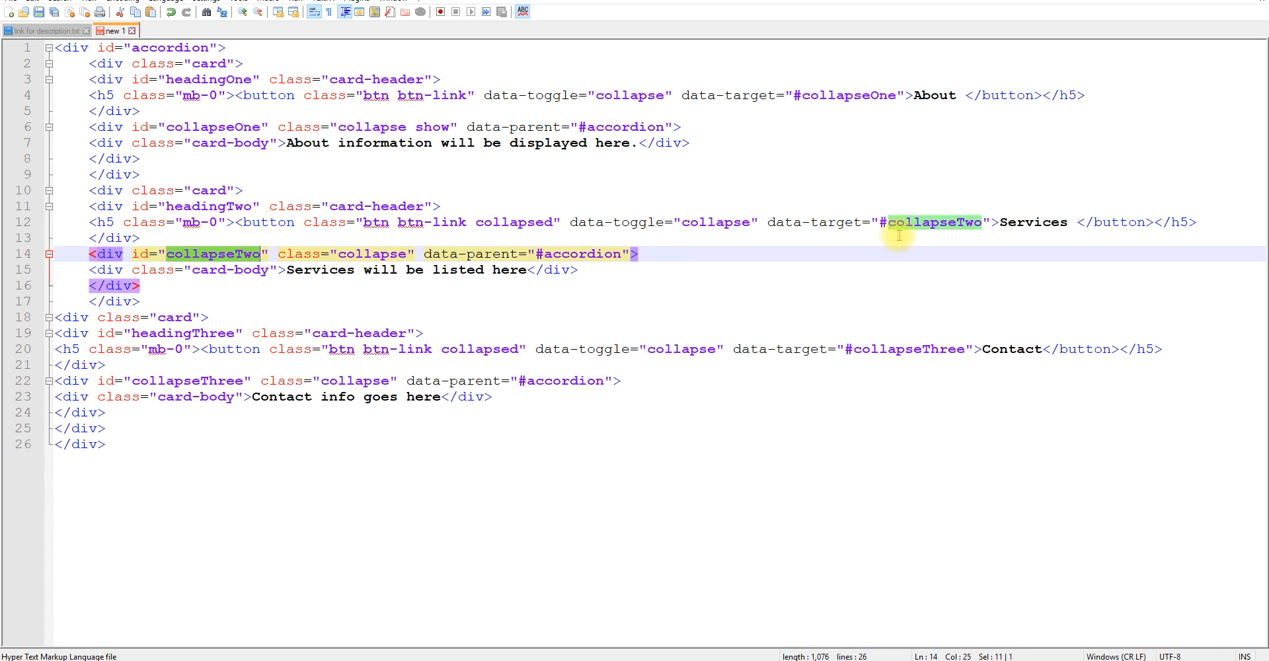
double_click(853, 95)
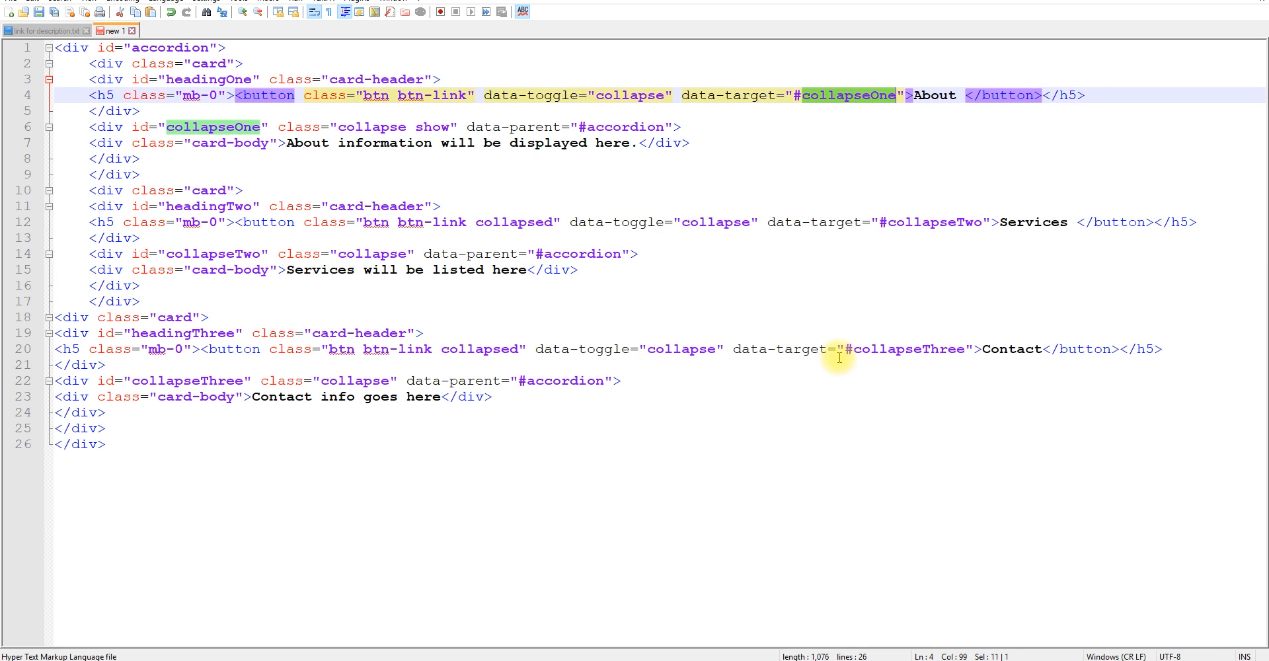
double_click(908, 349)
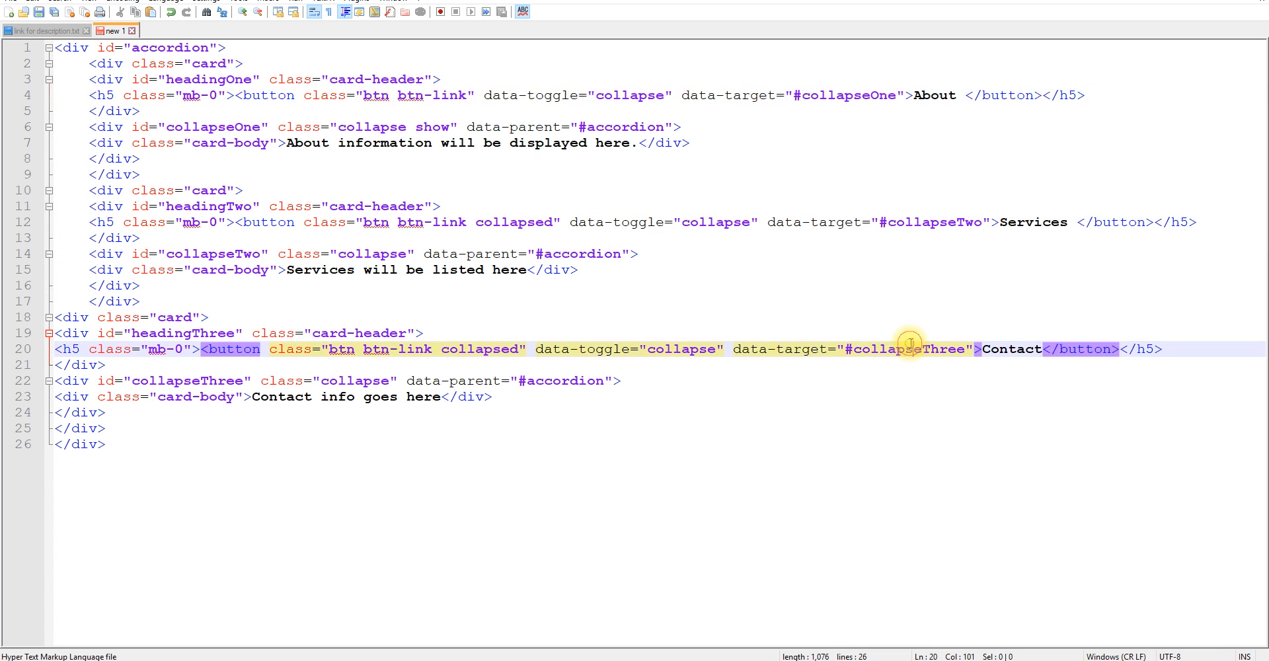
Duplicate the Contact card block and insert the copy directly below the Services card.
left_click(70, 316)
left_click(114, 427)
key("Return")
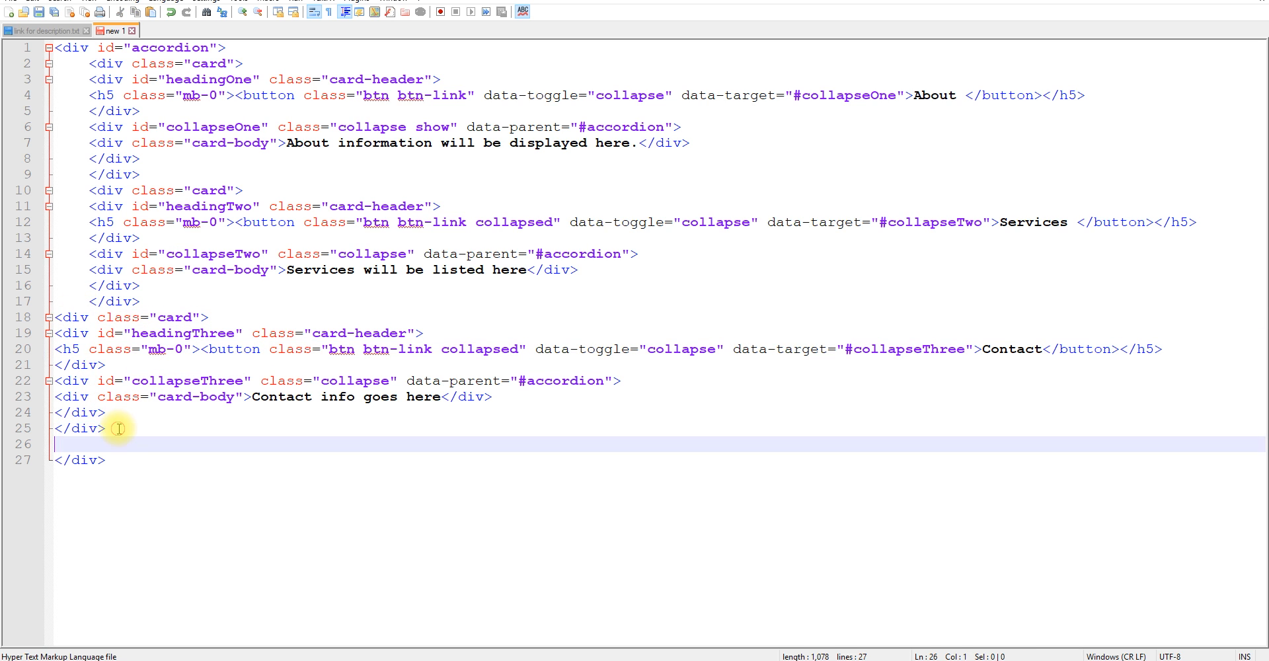
left_click_drag(121, 427, 58, 324)
key("ctrl+c")
left_click(185, 302)
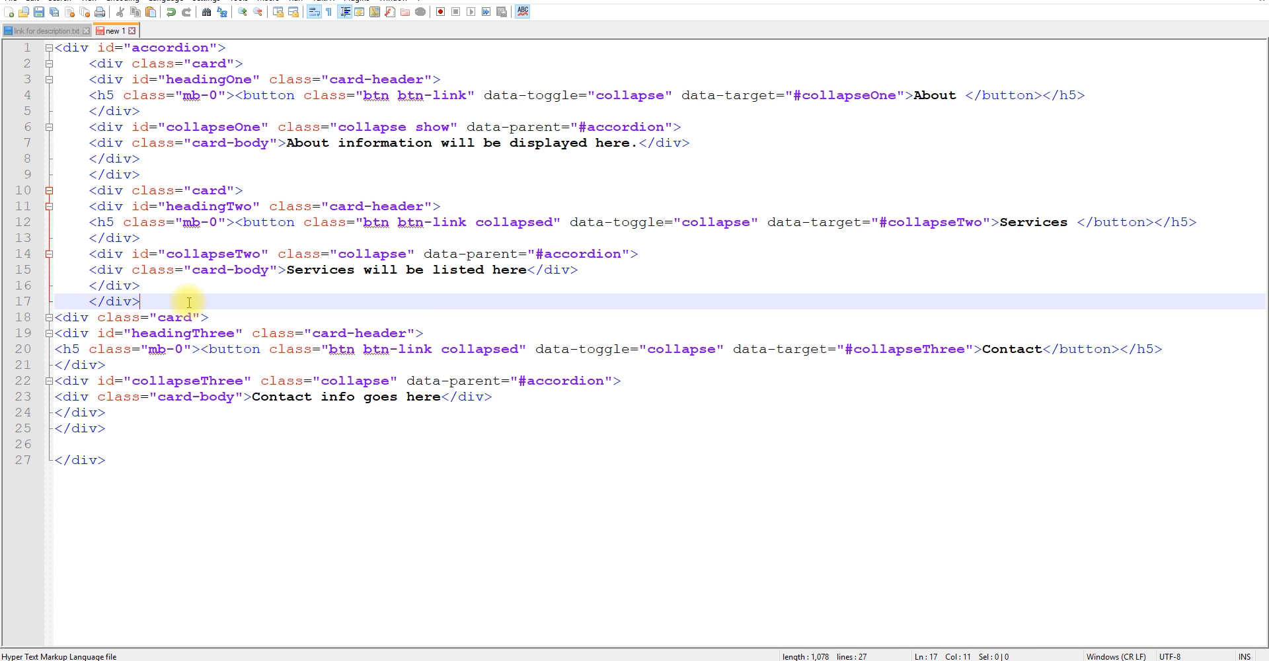
key("Return")
key("ctrl+v")
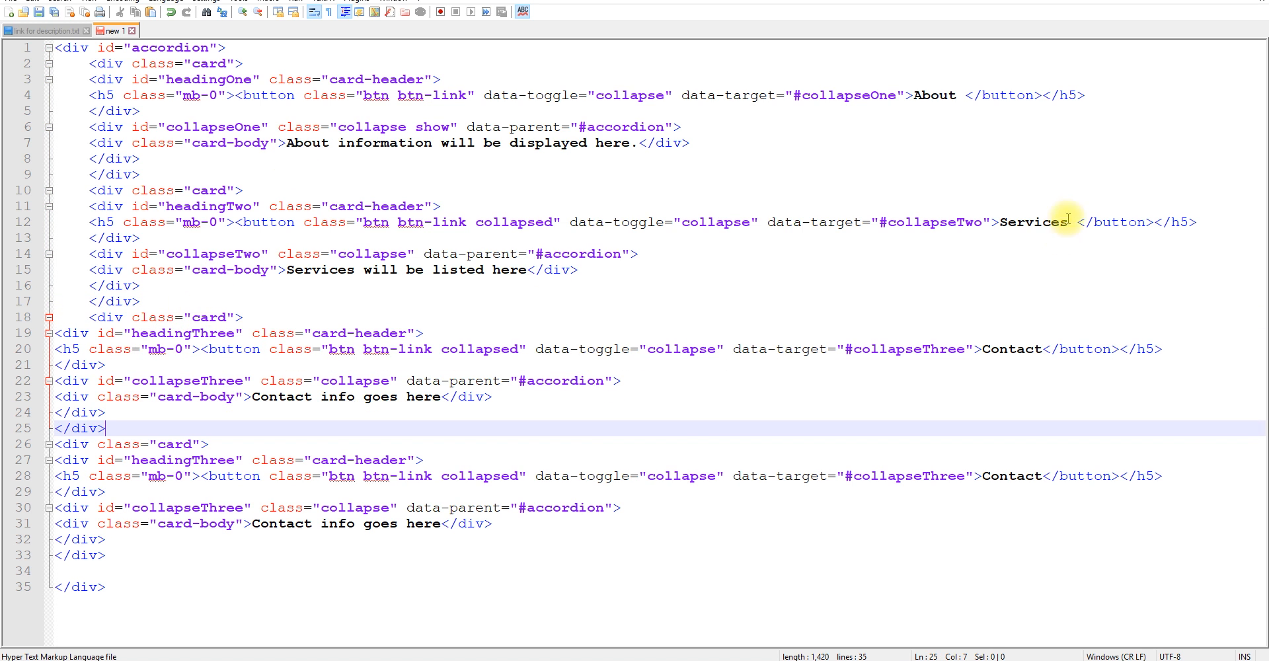
Change the copied card's heading to "Portfolio" and its body text to "Portfolio goes here.".
left_click(1009, 350)
double_click(1009, 350)
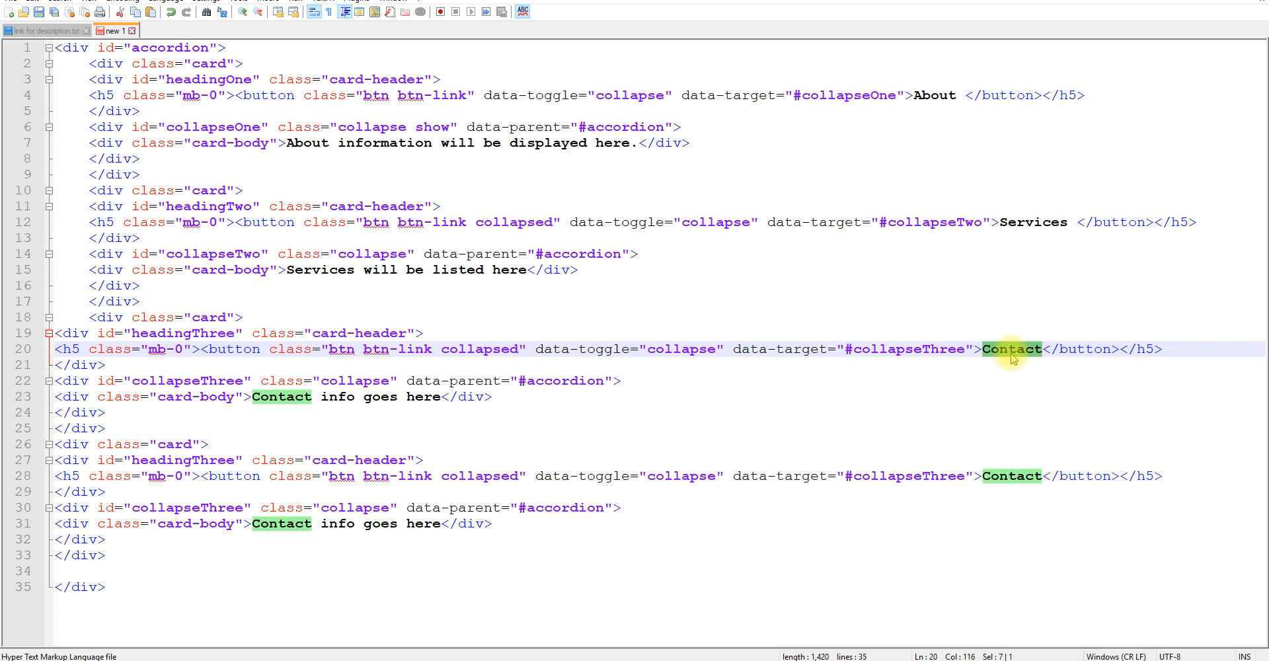
type("Portfolio")
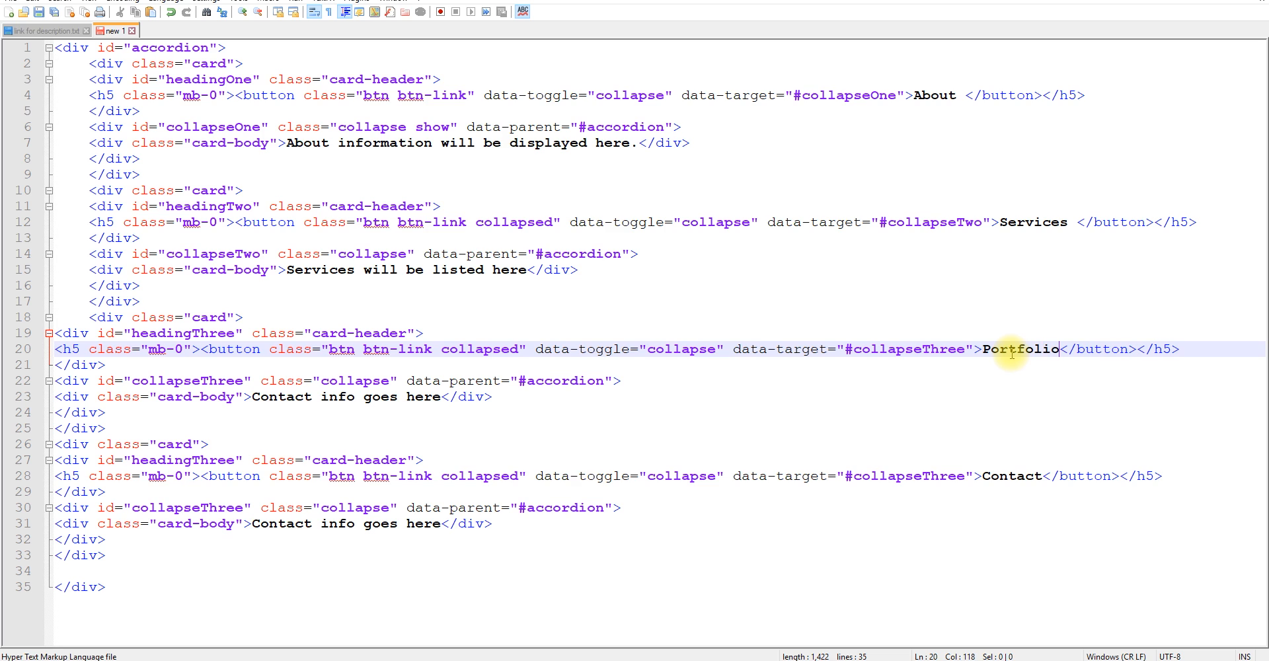
left_click_drag(254, 396, 422, 396)
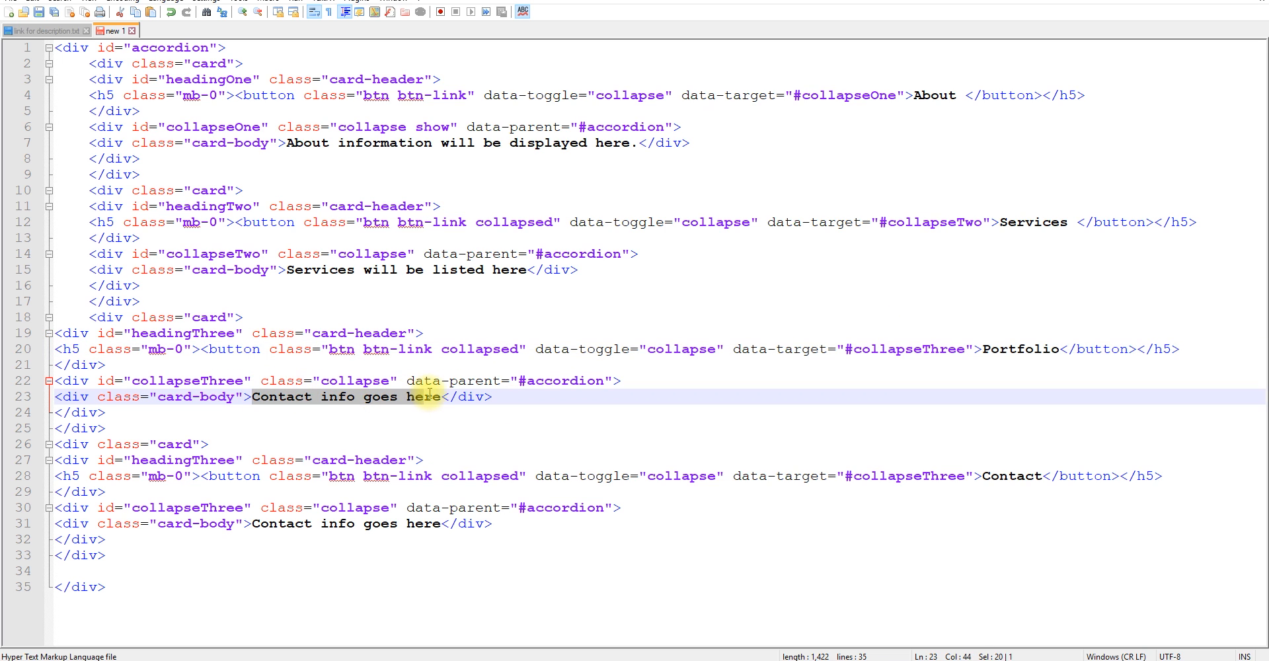
type("Portfolio goes her")
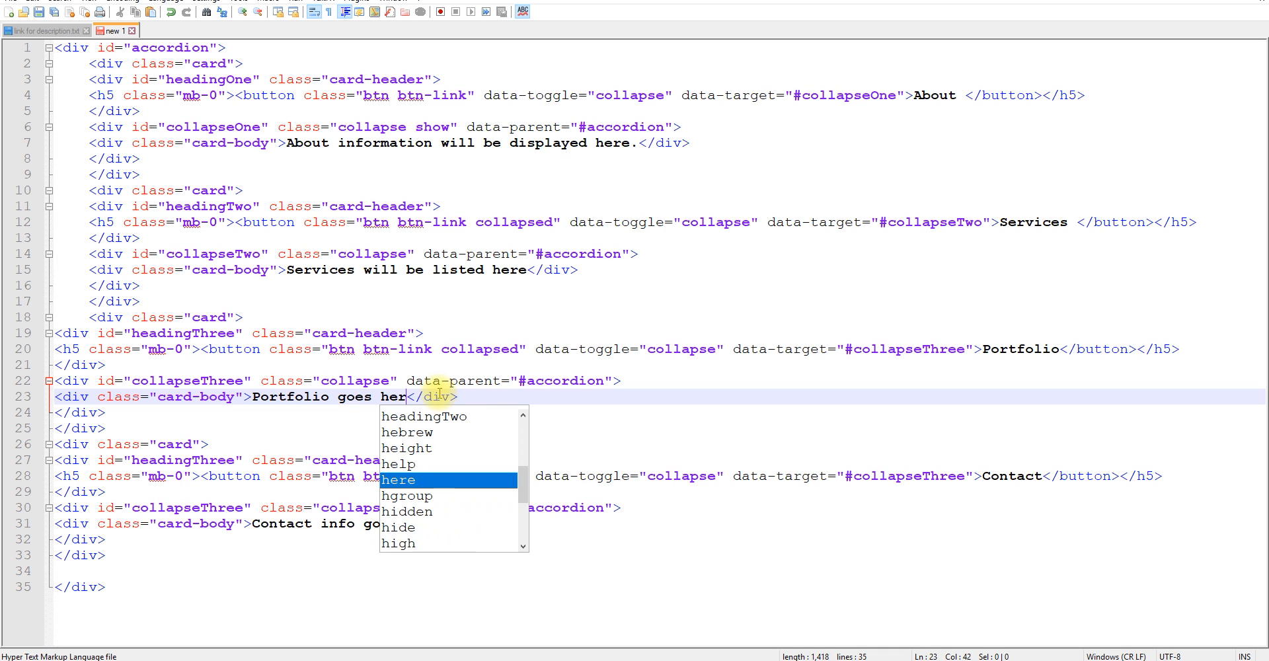
type("e.")
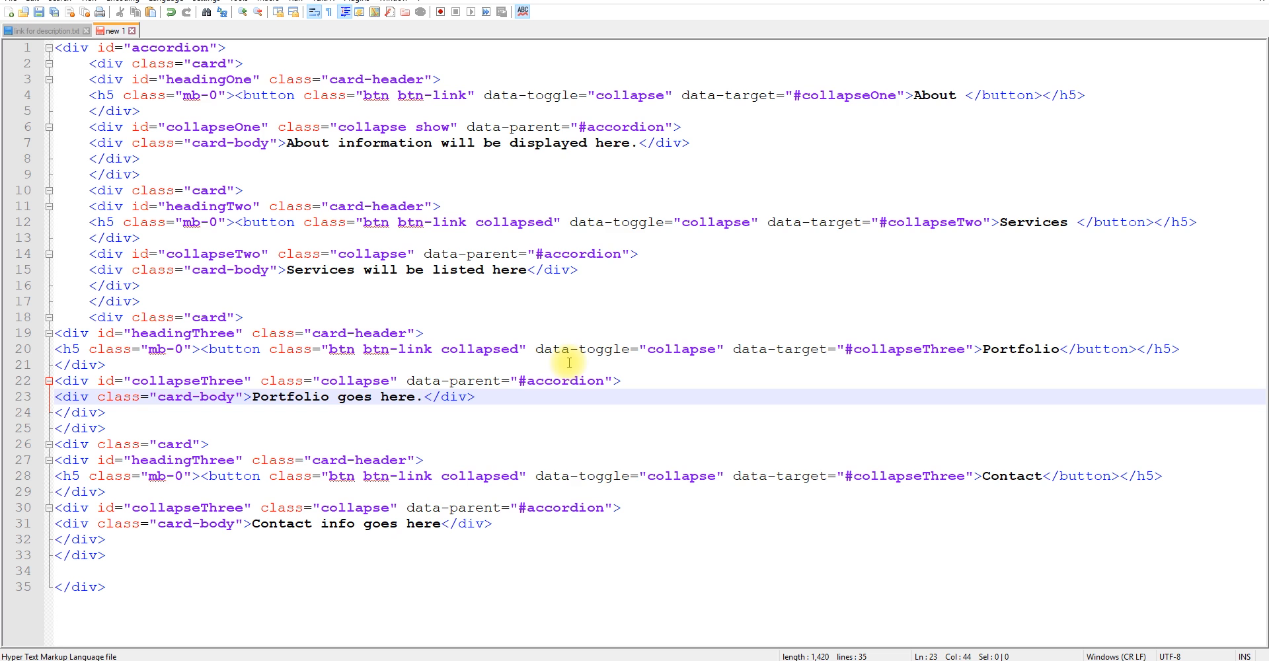
Indent the Portfolio card block one level inside the accordion div.
left_click_drag(106, 428, 35, 317)
key("Tab")
left_click(993, 350)
left_click(401, 349)
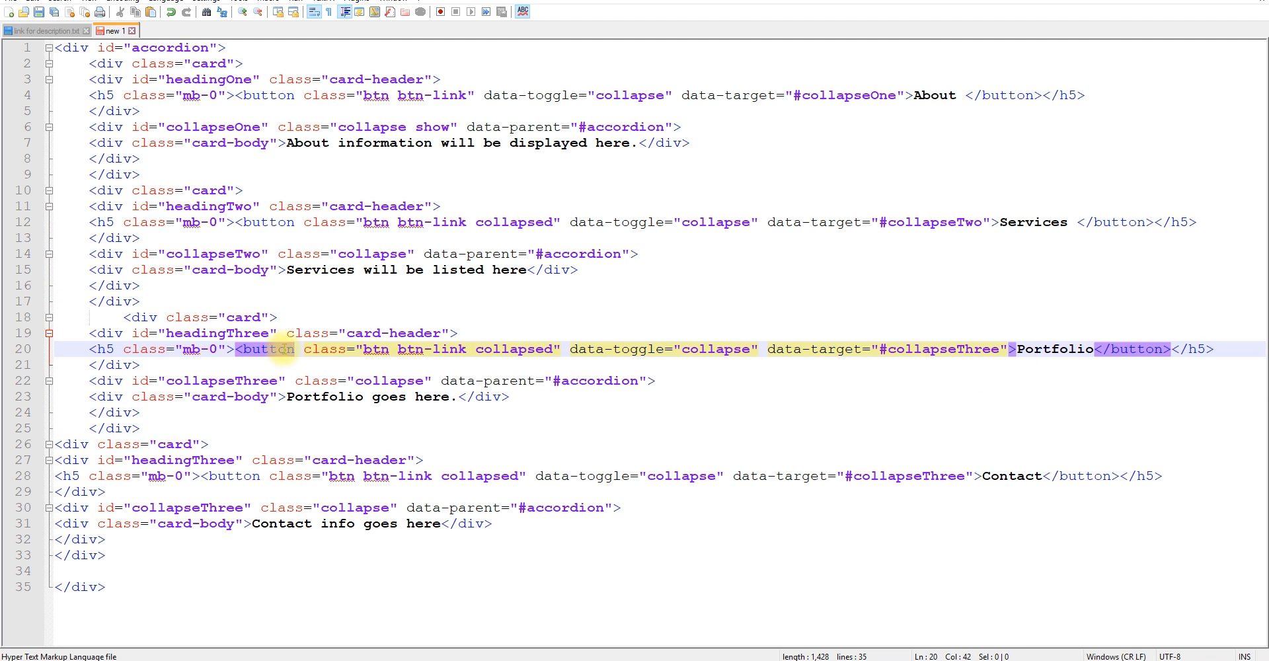
Change the id of the Portfolio card's header div to "headingFour".
double_click(212, 333)
left_click(233, 332)
left_click_drag(228, 332, 261, 333)
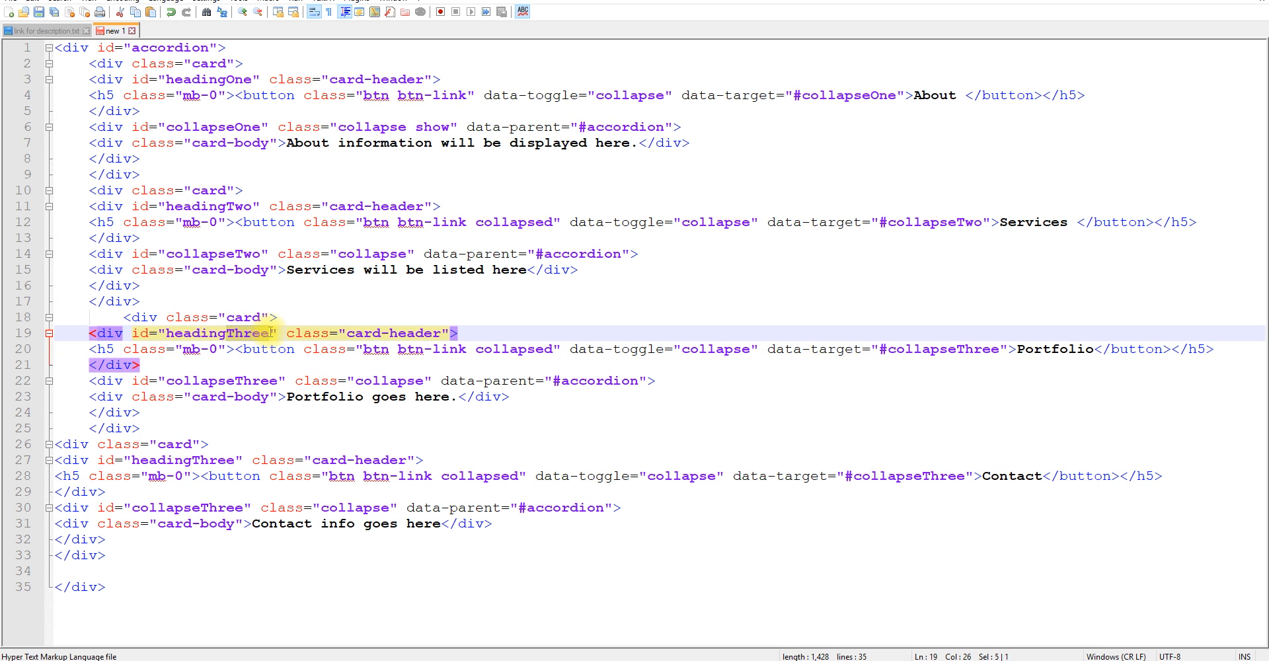
type("Four")
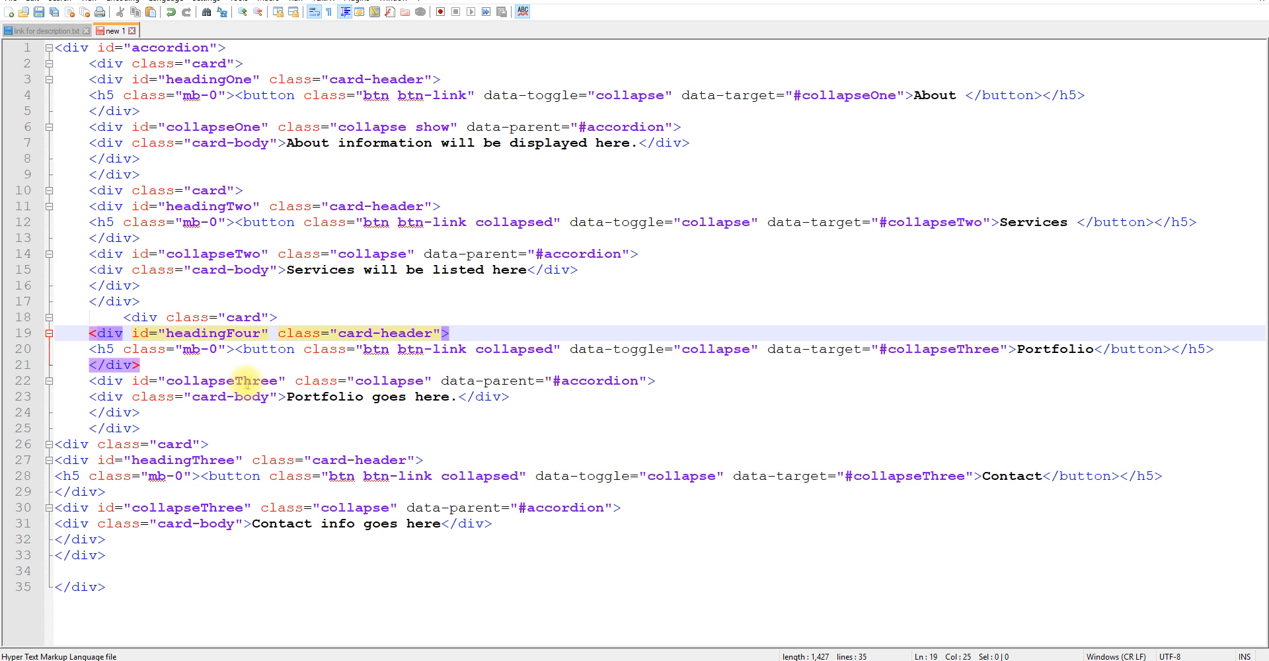
Change the Portfolio card's collapse div id to "collapseFour" and point its button's data-target to #collapseFour.
left_click_drag(239, 379, 264, 382)
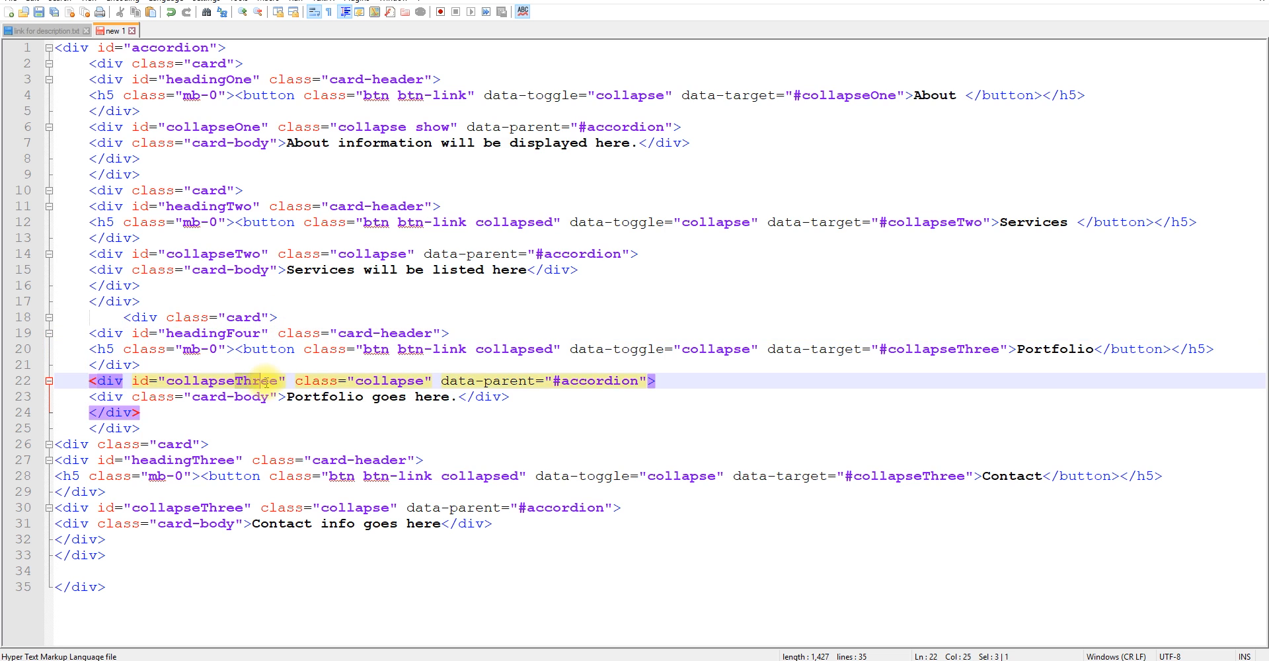
type("Four")
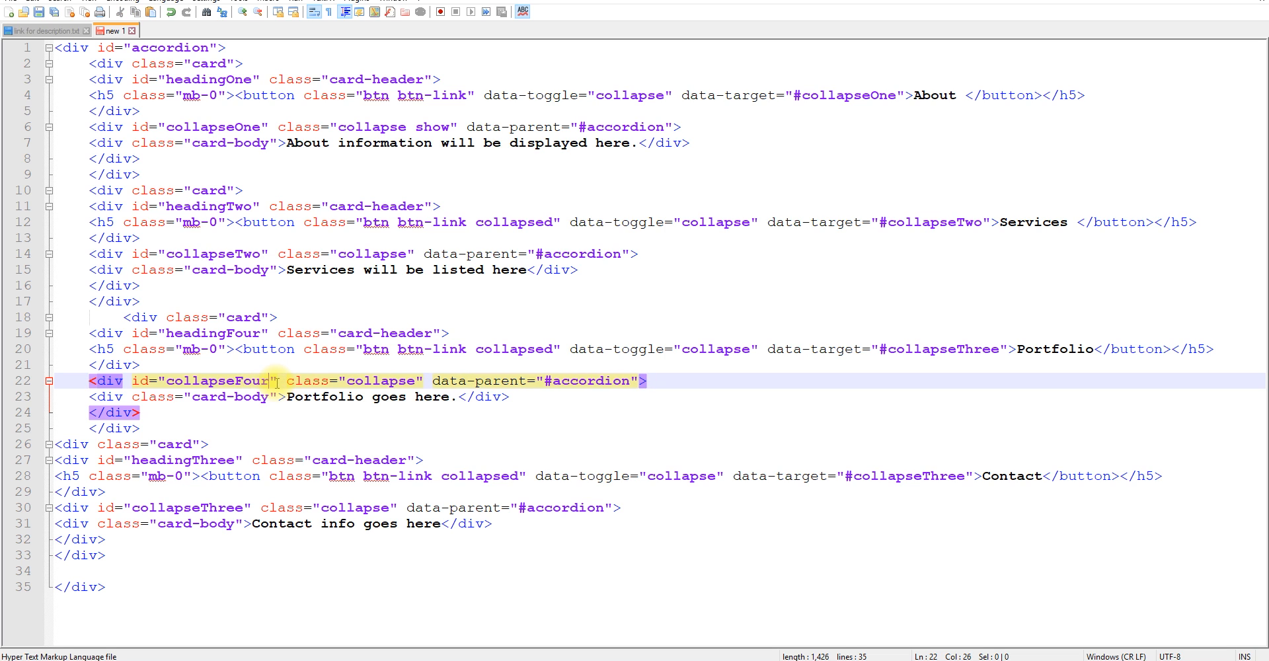
double_click(220, 374)
key("ctrl+c")
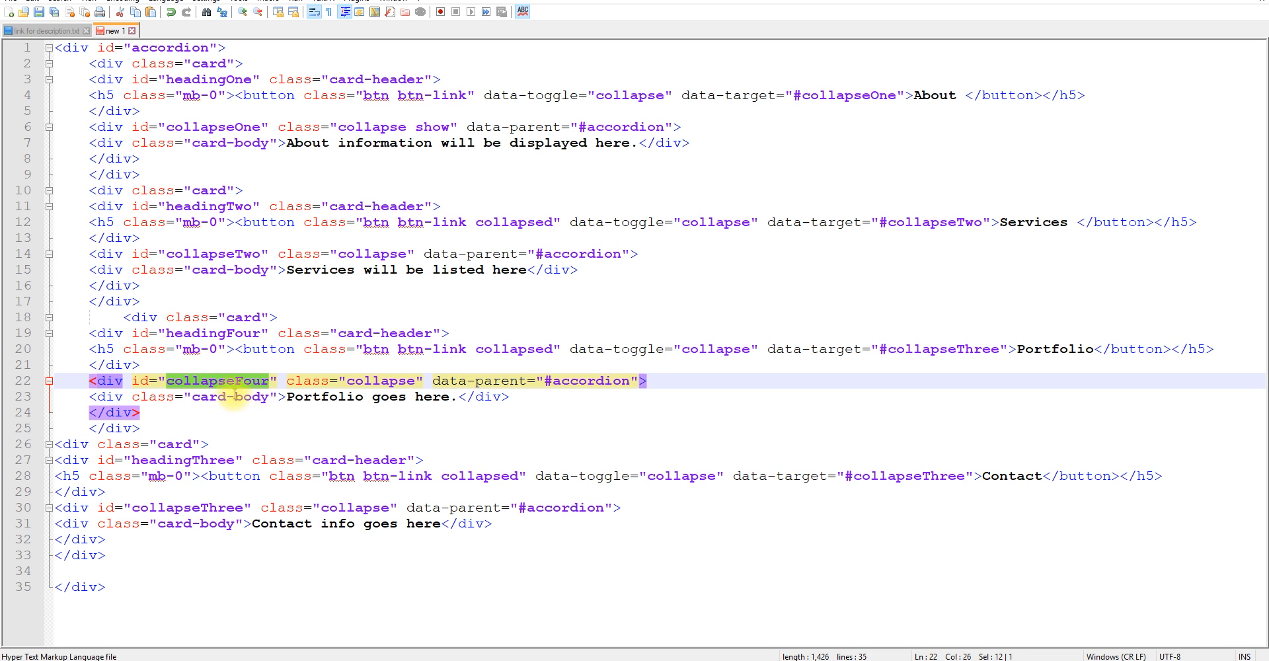
double_click(932, 349)
key("ctrl+v")
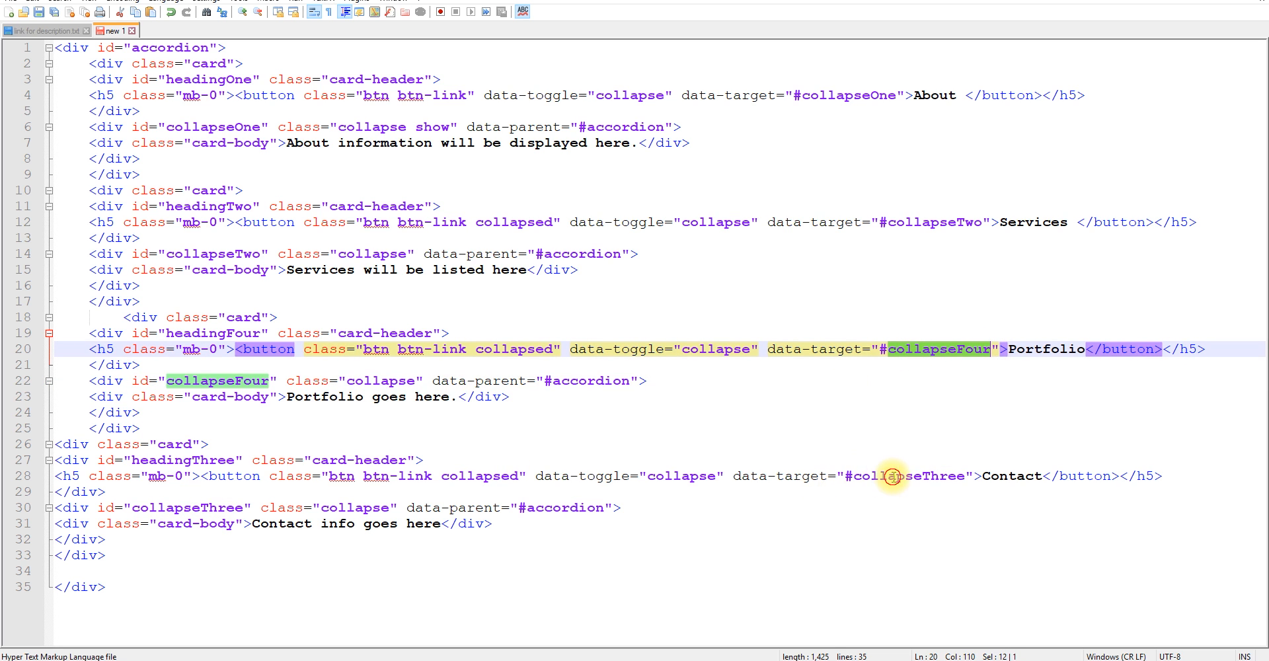
double_click(892, 476)
double_click(225, 332)
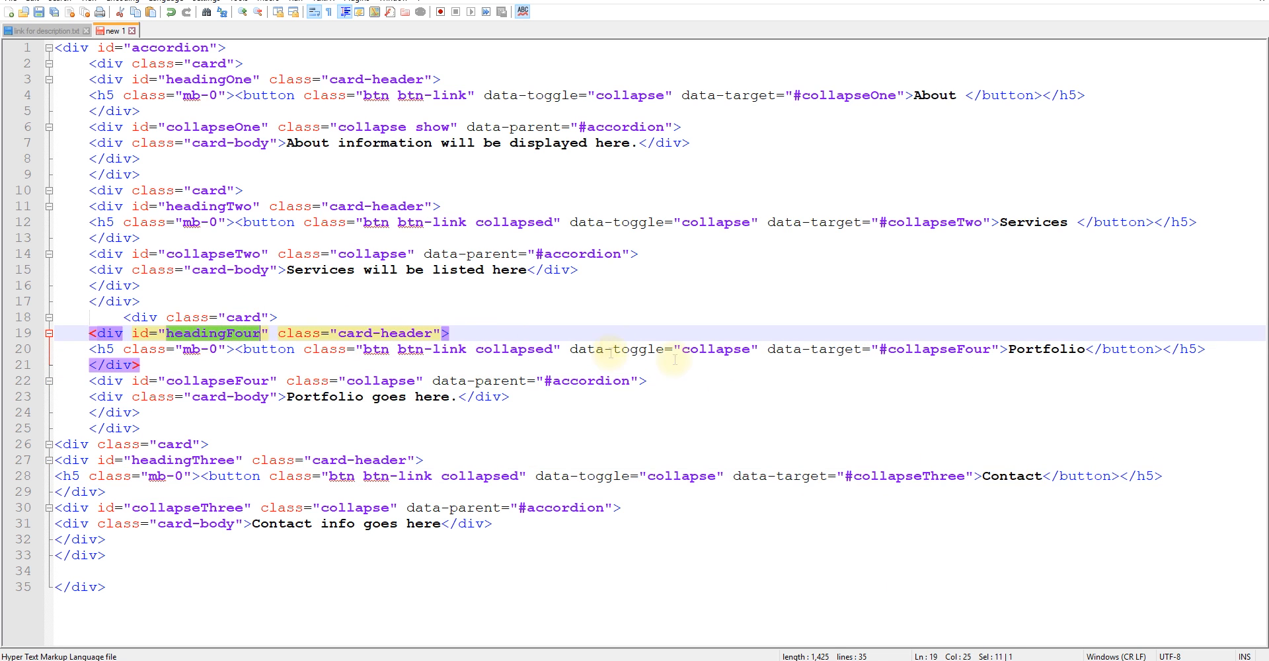
Copy the entire accordion code, replace the Joomla article's content with it, and save the article.
double_click(198, 206)
key("ctrl+a")
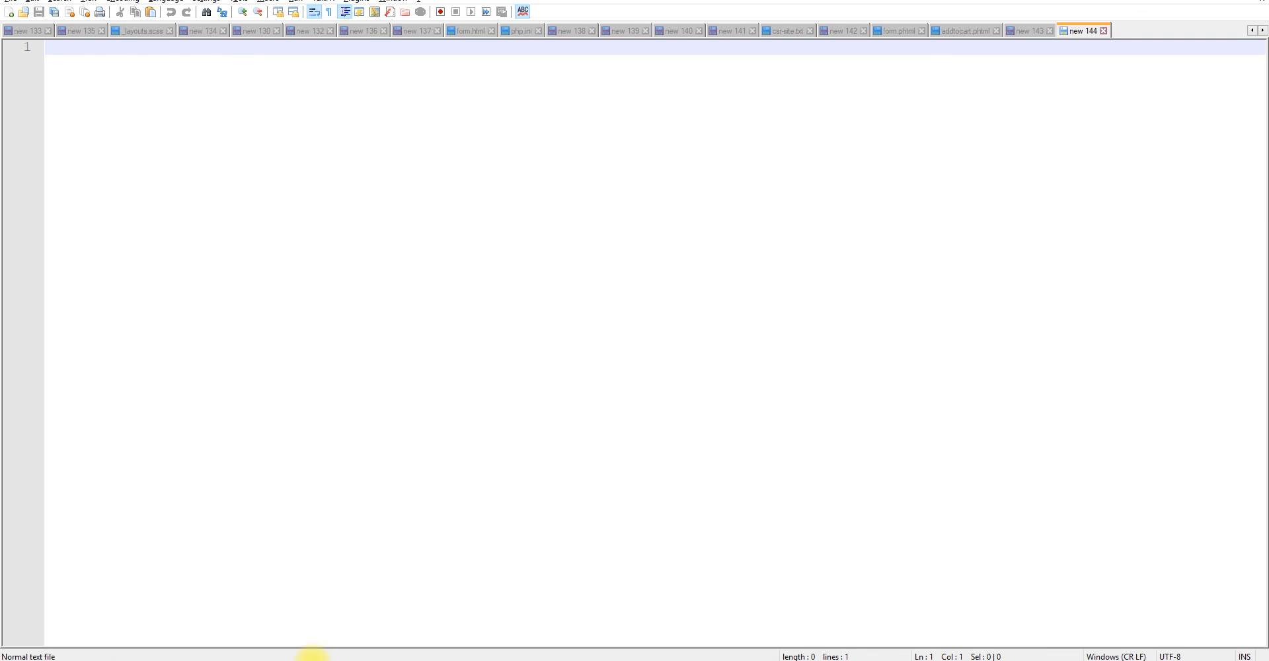
left_click(171, 660)
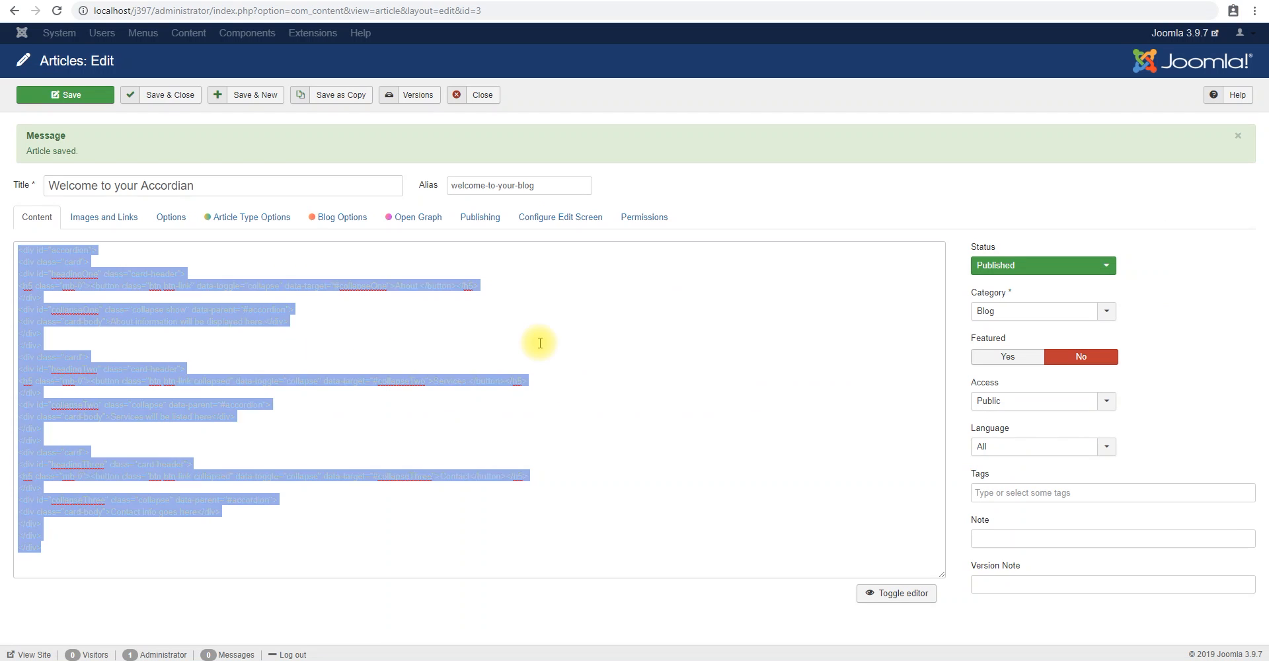
key("ctrl+a")
key("ctrl+v")
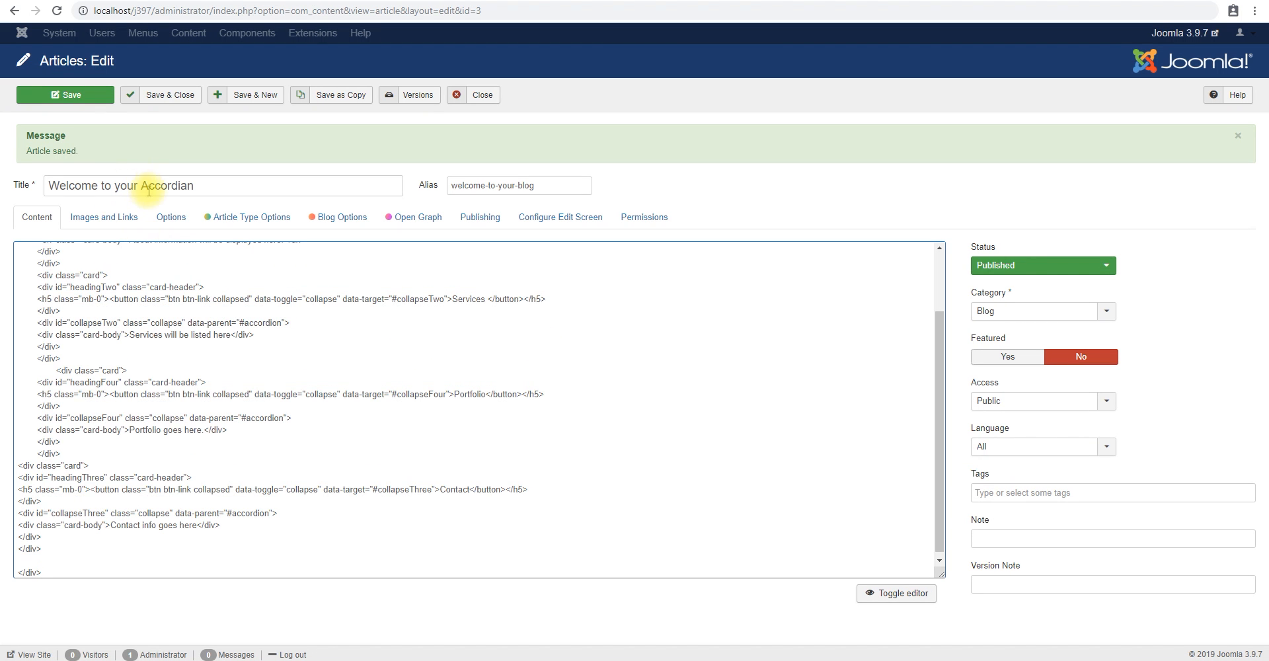
left_click(90, 94)
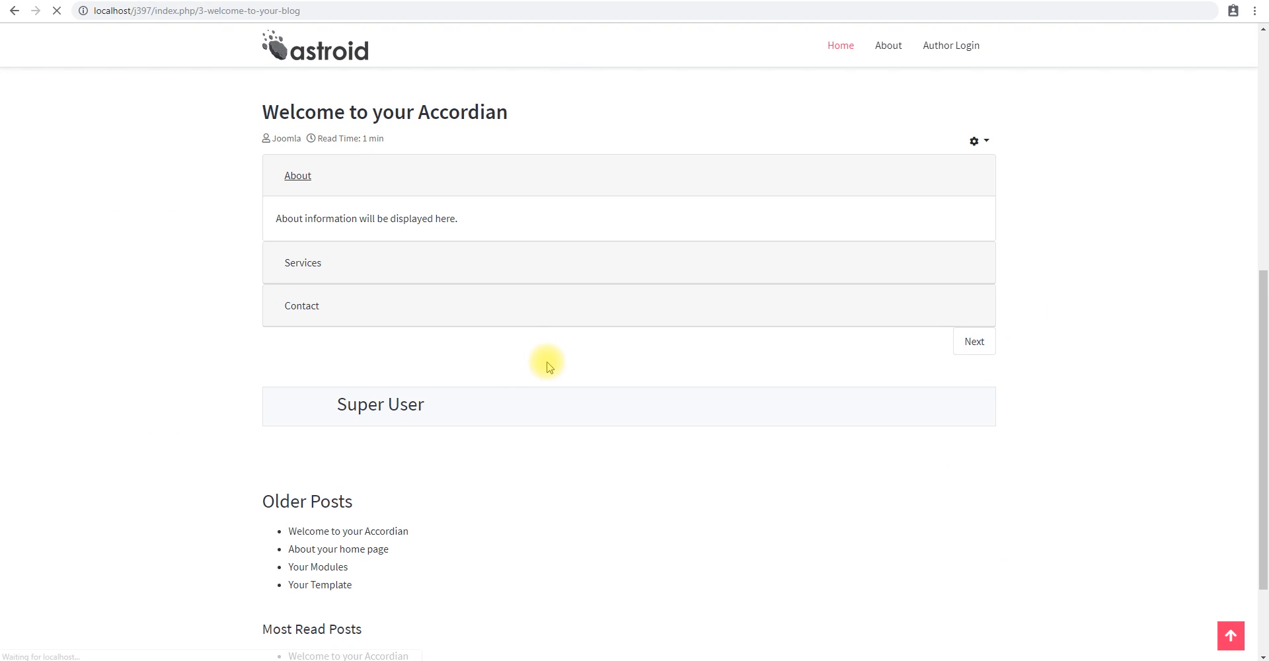
Expand the About, Services, Portfolio and Contact panels in turn on the site's article page to check how the accordion behaves.
left_click(305, 308)
left_click(319, 348)
left_click(309, 225)
left_click(296, 177)
left_click(303, 300)
left_click(306, 348)
left_click(307, 173)
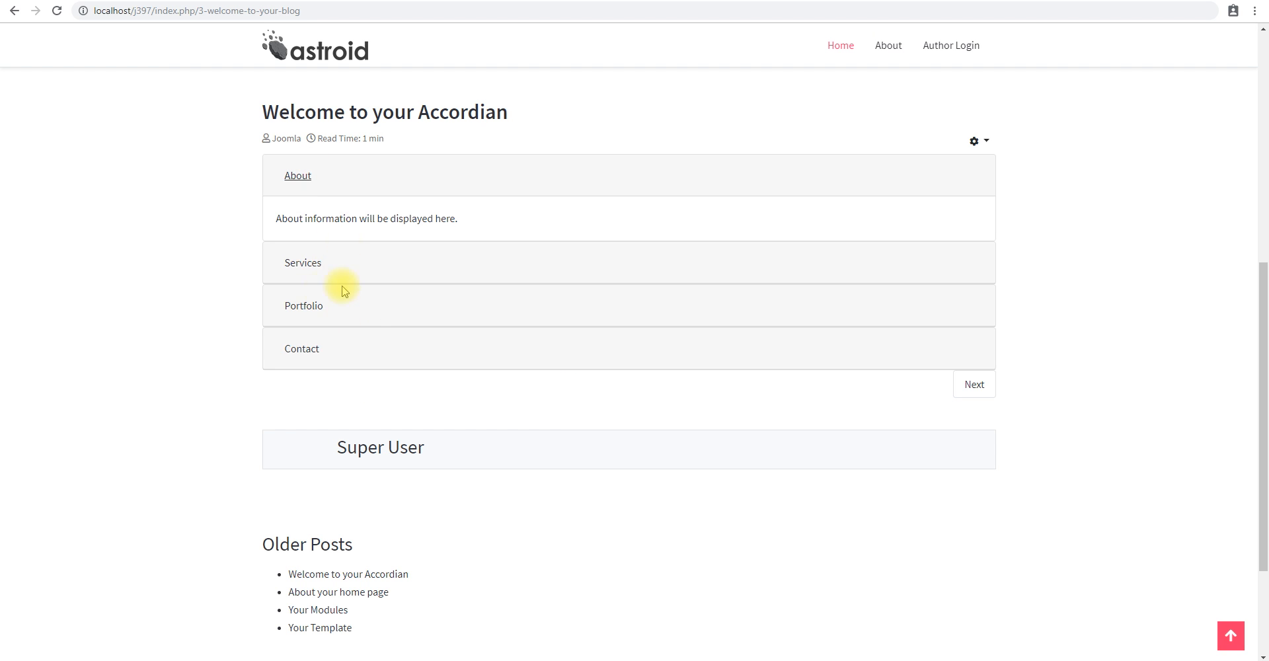
left_click(305, 260)
left_click(308, 305)
left_click(296, 175)
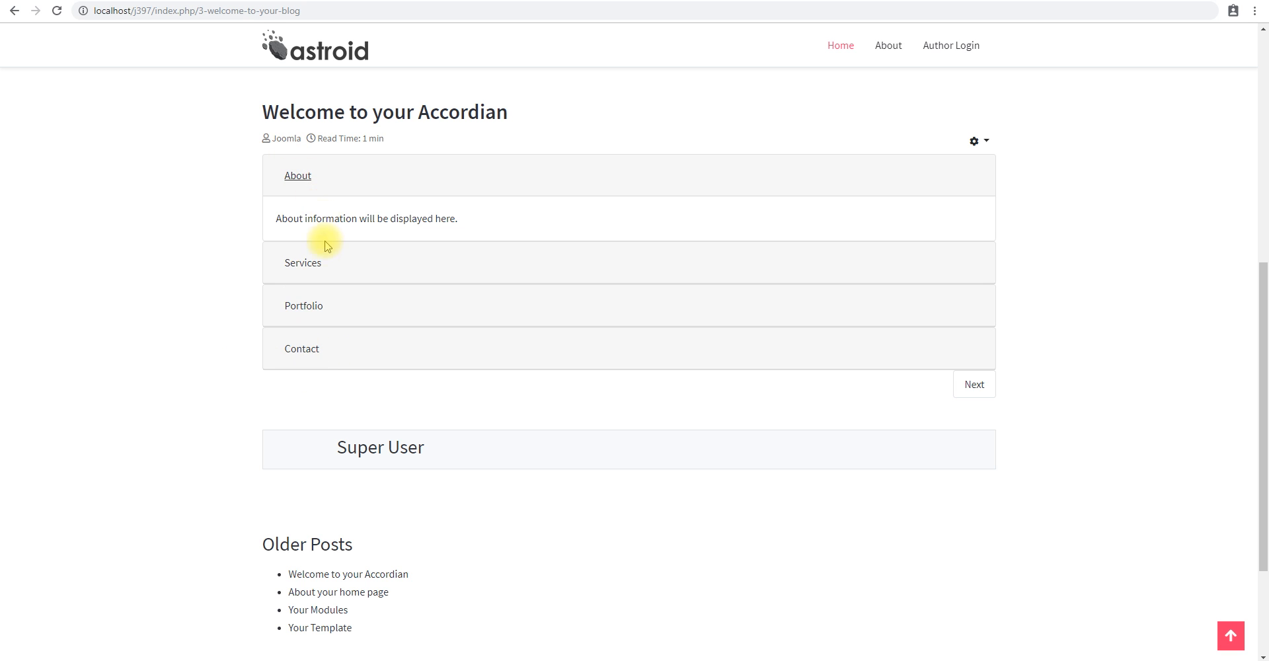
left_click(302, 268)
left_click(301, 310)
left_click(308, 342)
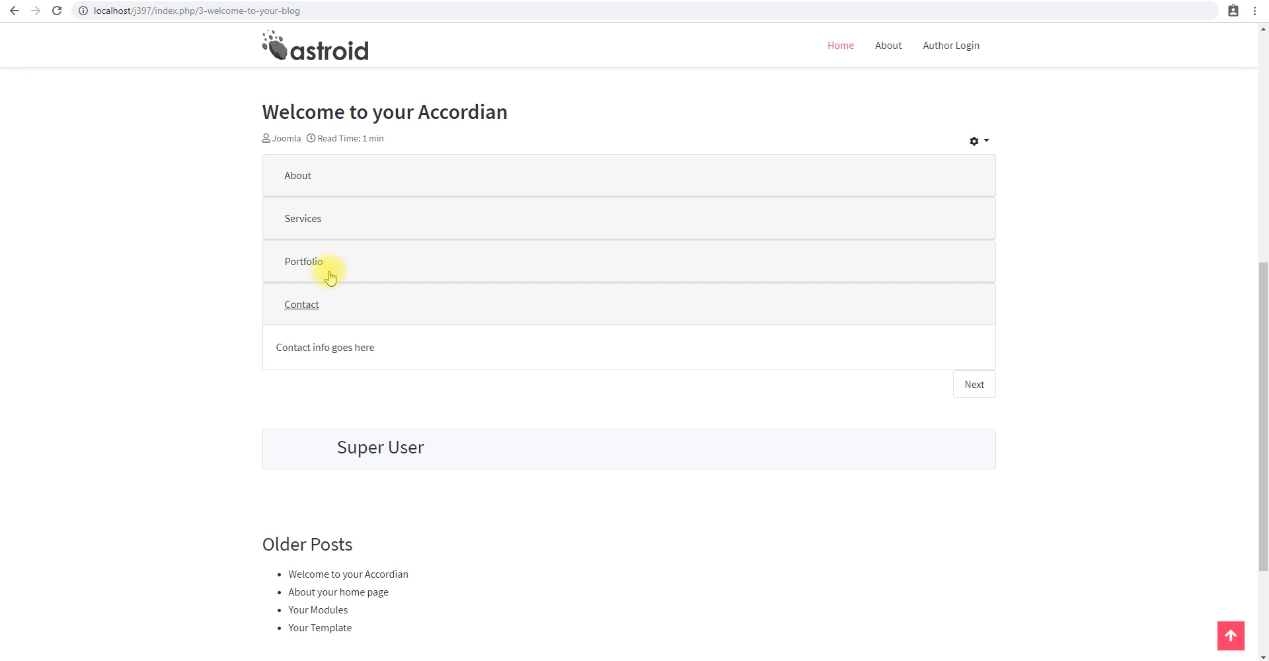
left_click(298, 175)
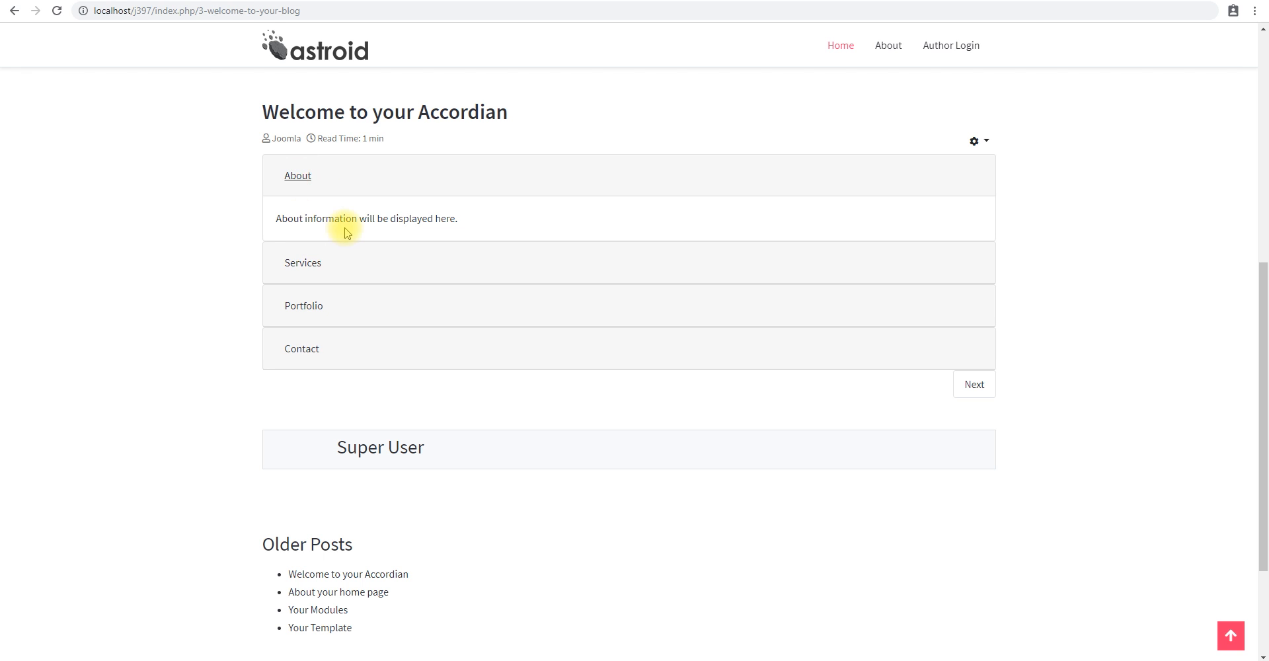
left_click(311, 262)
left_click(312, 308)
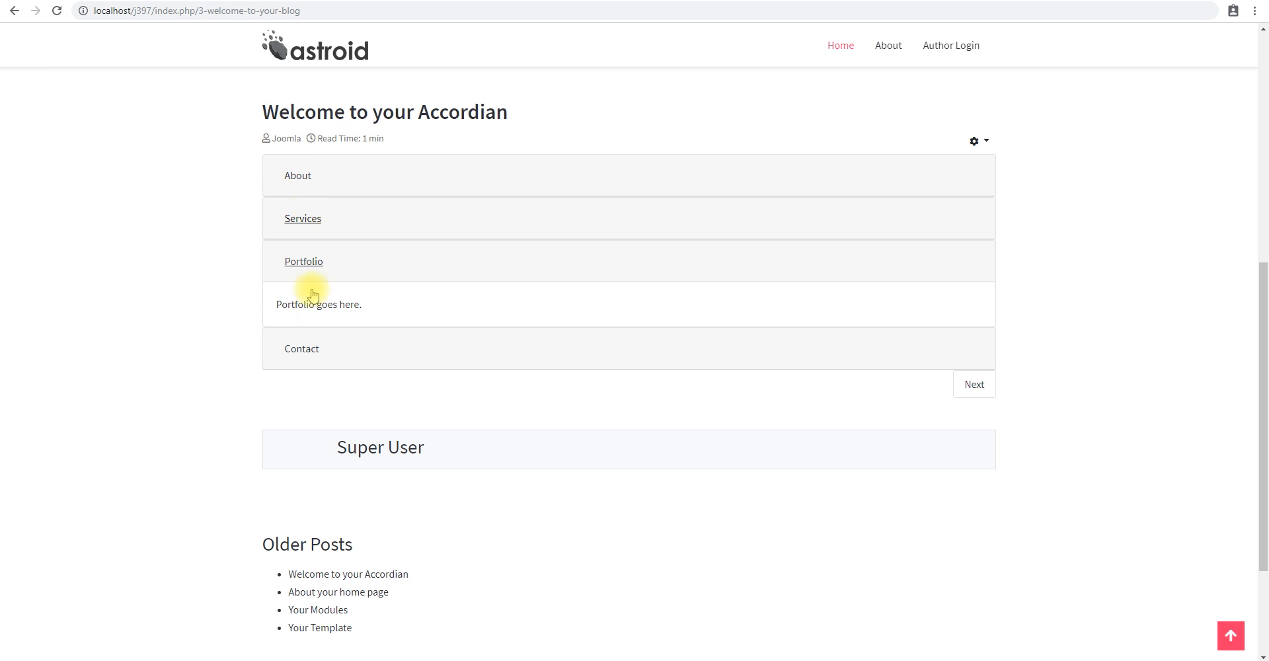
left_click(306, 355)
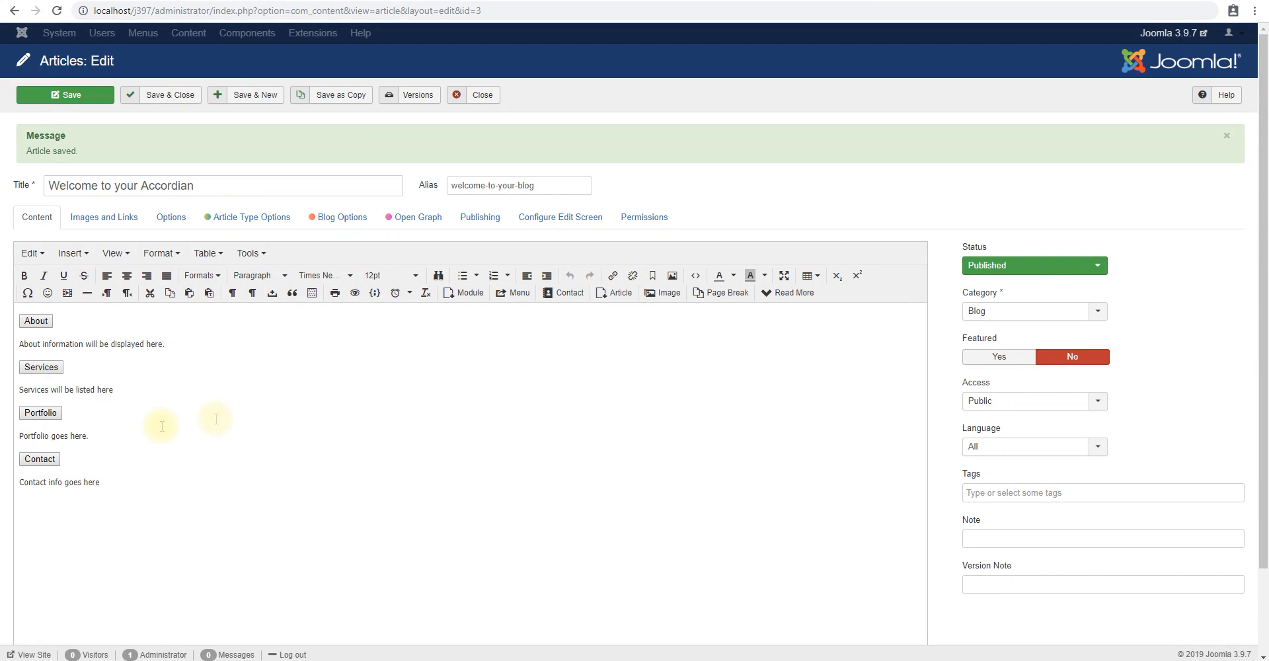
Open localhost/j397/administrator/index.php in a new browser tab and go to the site's module list.
scroll(364, 401, "down", 2)
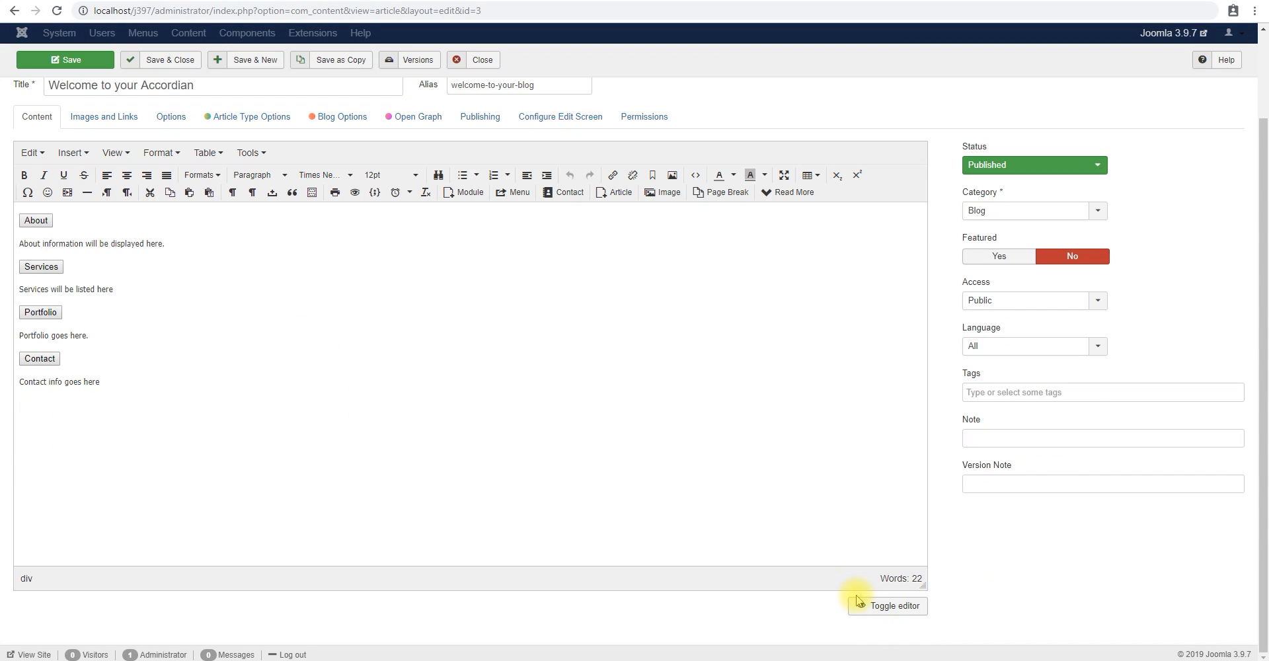
scroll(495, 386, "up", 2)
left_click_drag(255, 12, 90, 12)
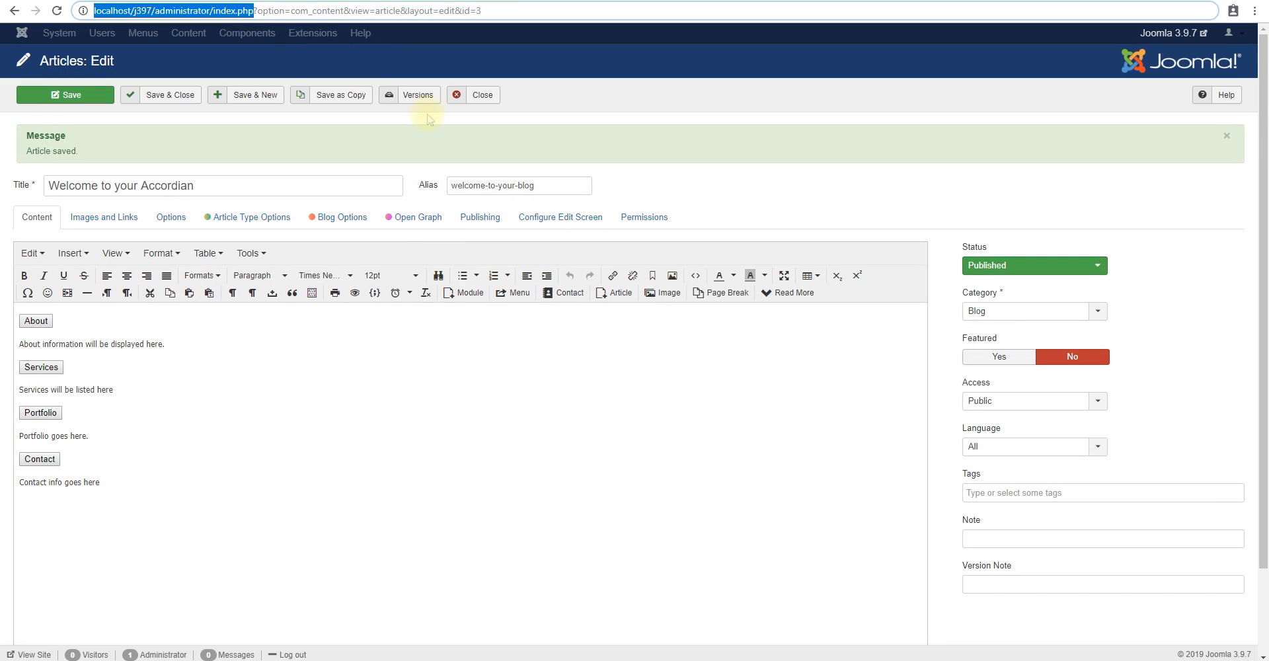
key("ctrl+c")
key("ctrl+t")
key("ctrl+v")
key("Return")
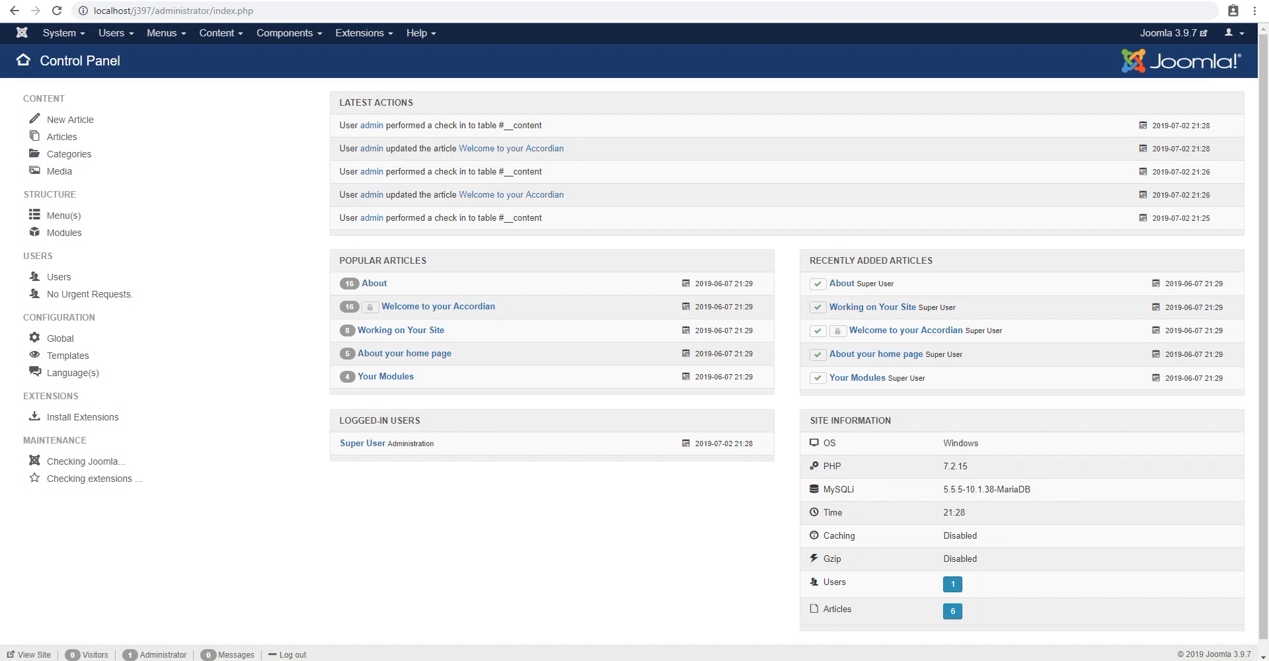
left_click(360, 34)
left_click(358, 81)
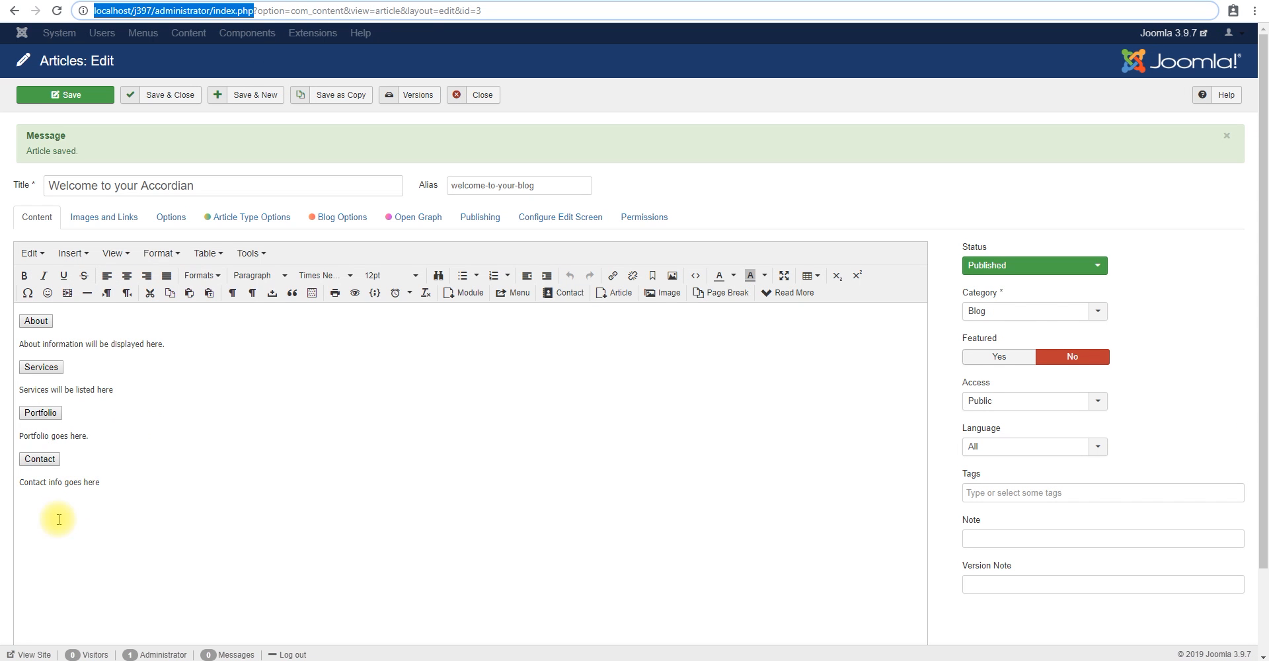
Insert the footer module position after "Contact info goes" in the Contact section's body text and save the article.
left_click(103, 484)
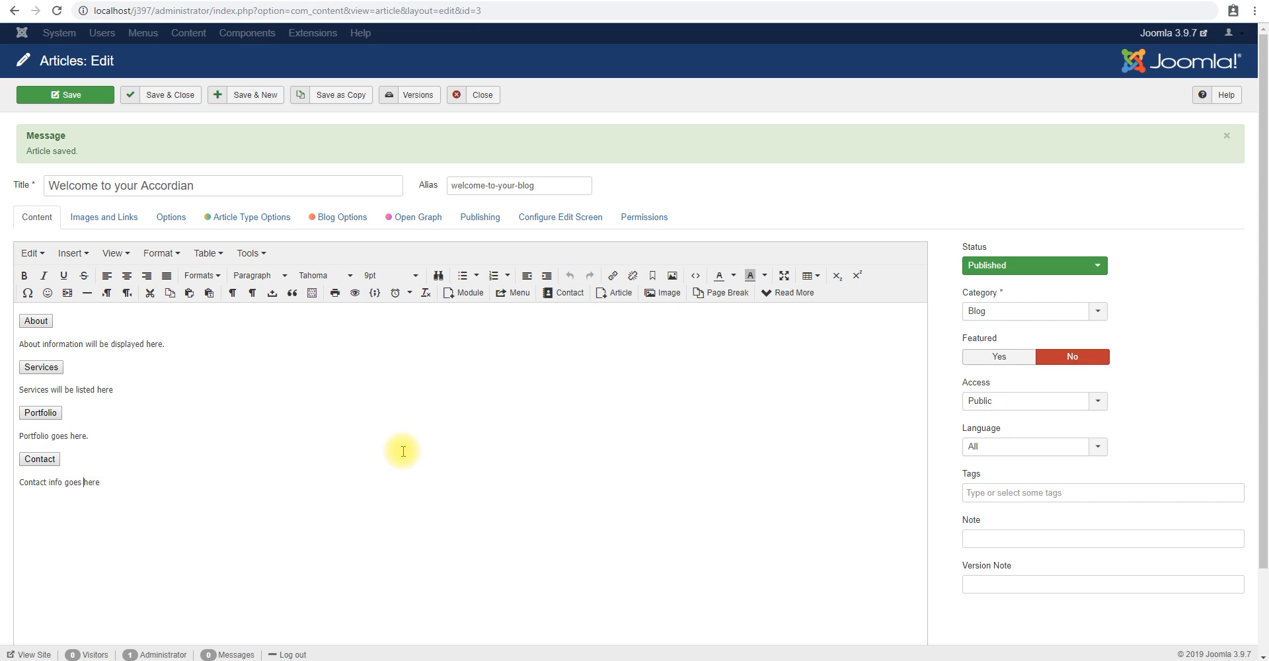
left_click(465, 292)
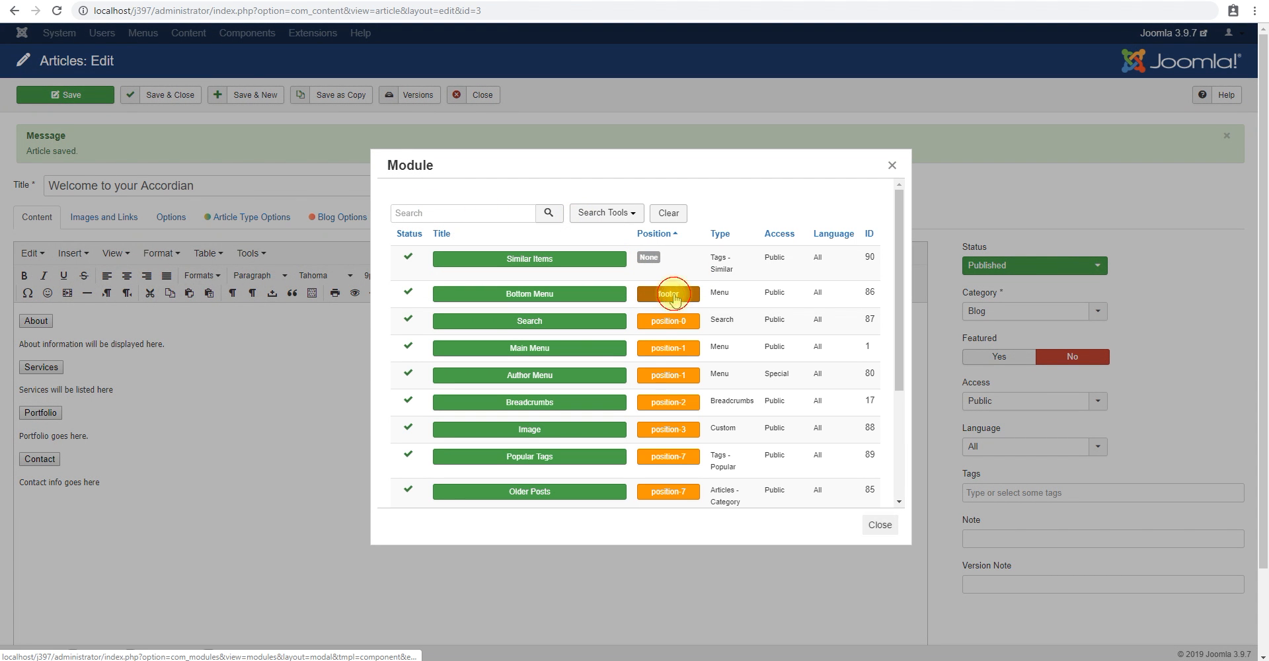
left_click(669, 293)
left_click(63, 94)
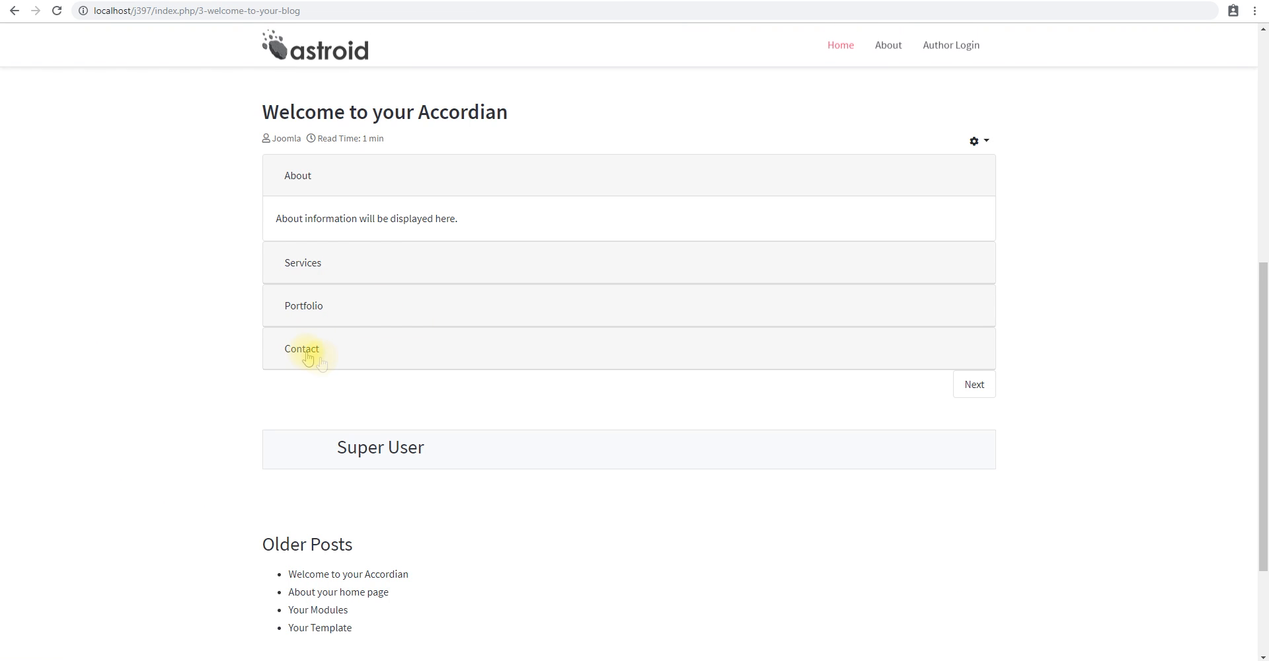
Expand the Contact panel on the site's article page, try its Author Login link and examine the embedded footer content.
left_click(320, 356)
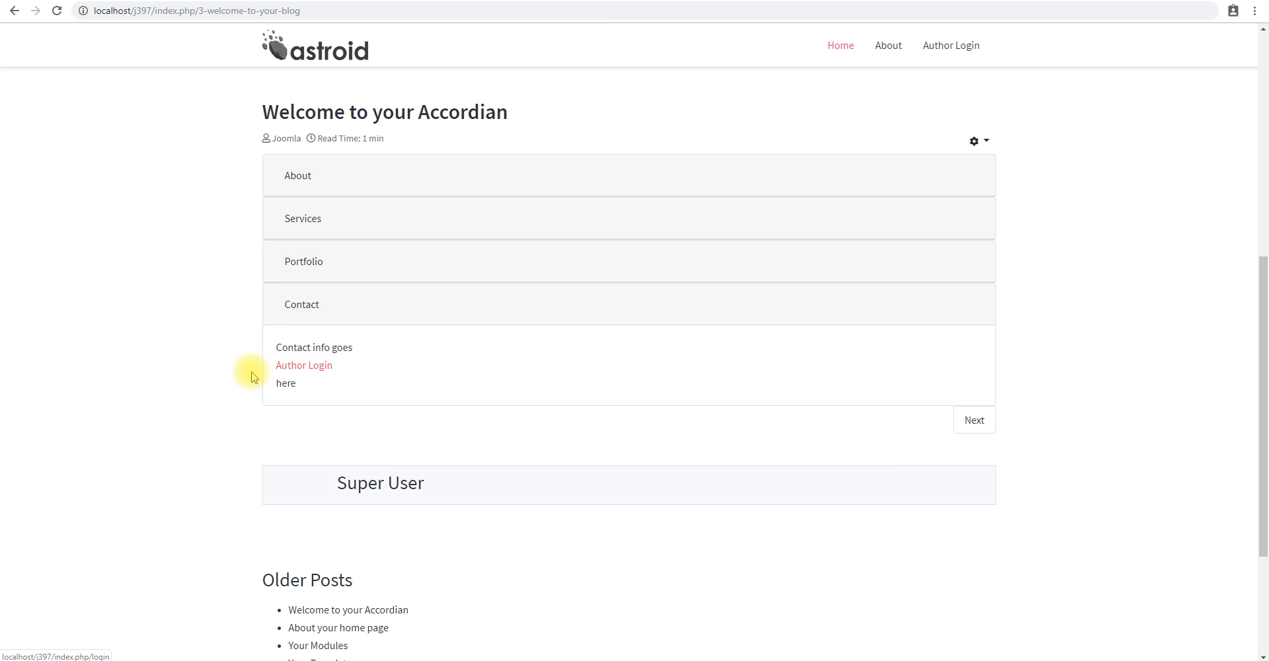
left_click(312, 372)
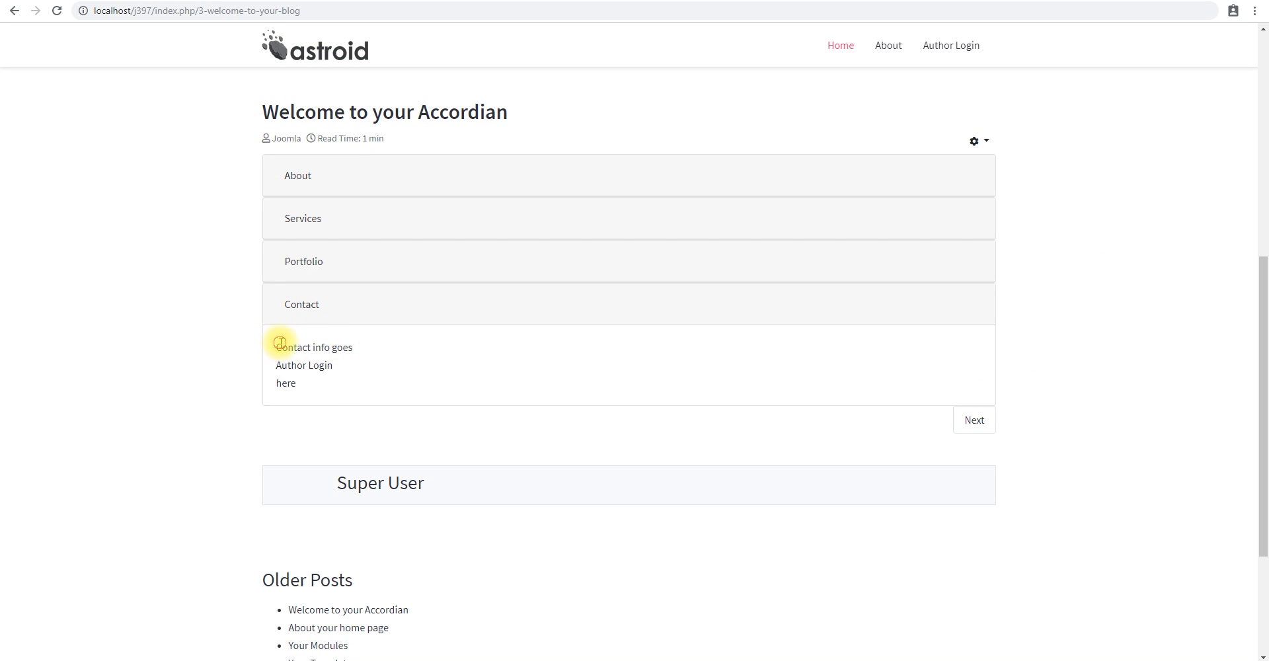
left_click_drag(281, 336, 337, 388)
left_click(271, 335)
left_click_drag(271, 335, 340, 397)
left_click(340, 396)
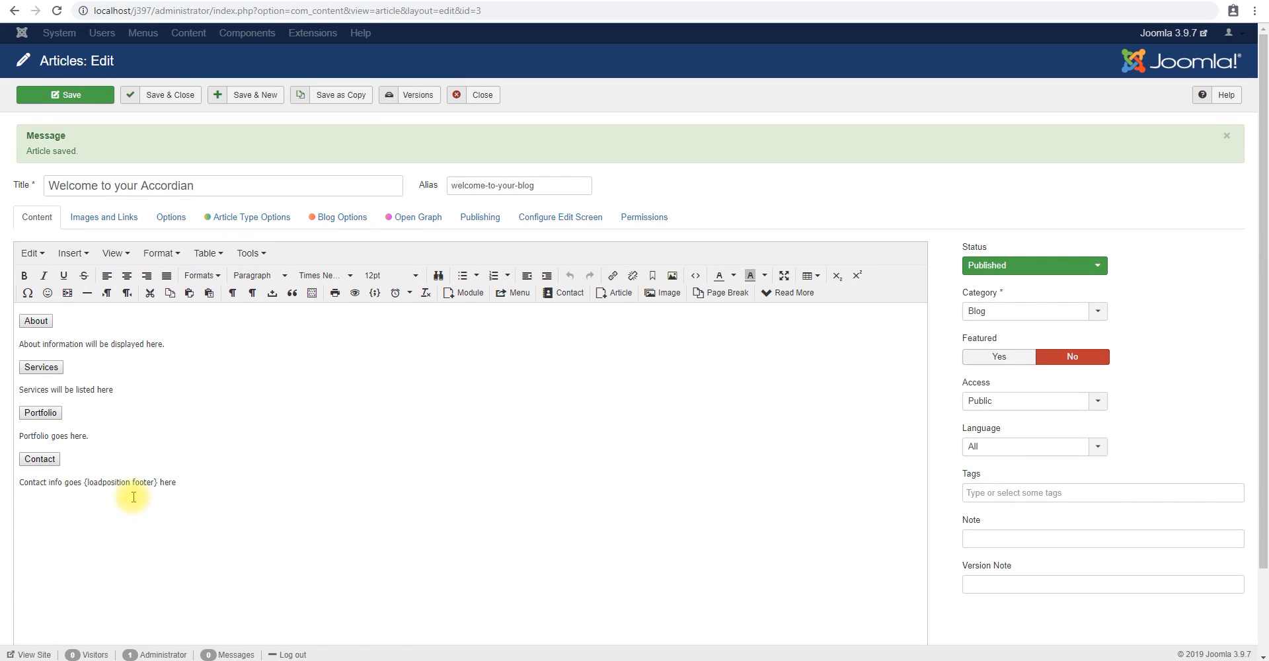
Review the Contact text with its loadposition footer tag and the whole article content, and switch to Bootstrap's accordion example page.
left_click_drag(64, 482, 176, 482)
left_click(191, 481)
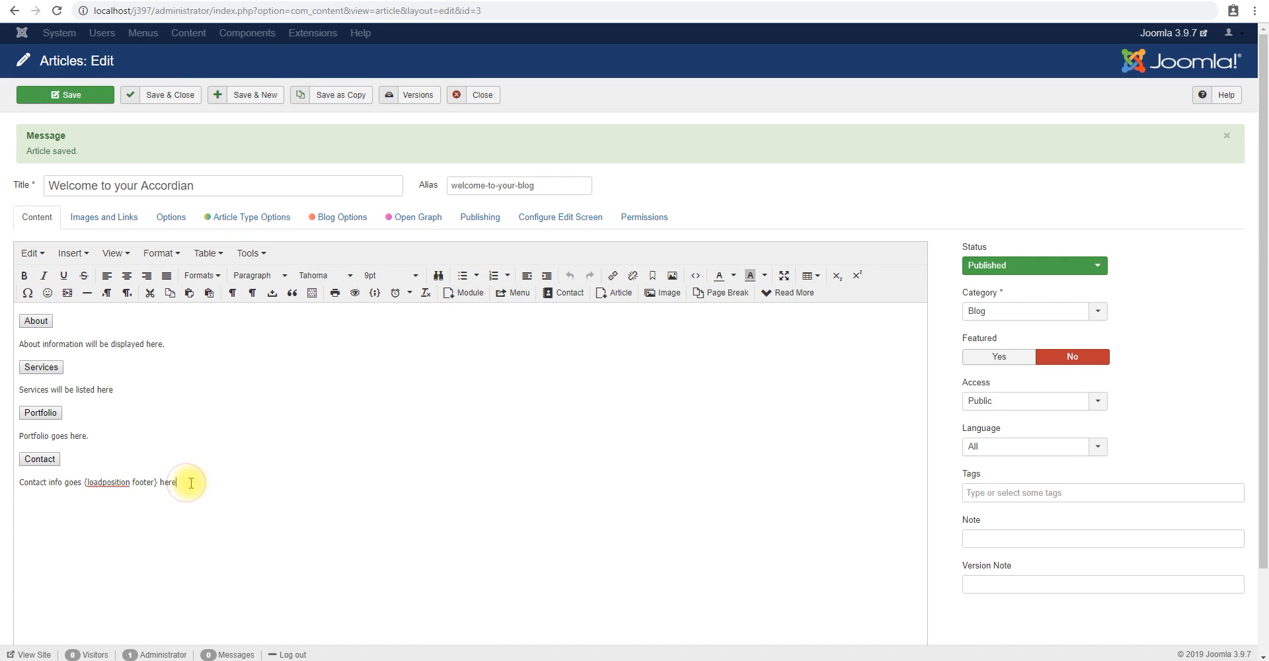
key("ctrl+a")
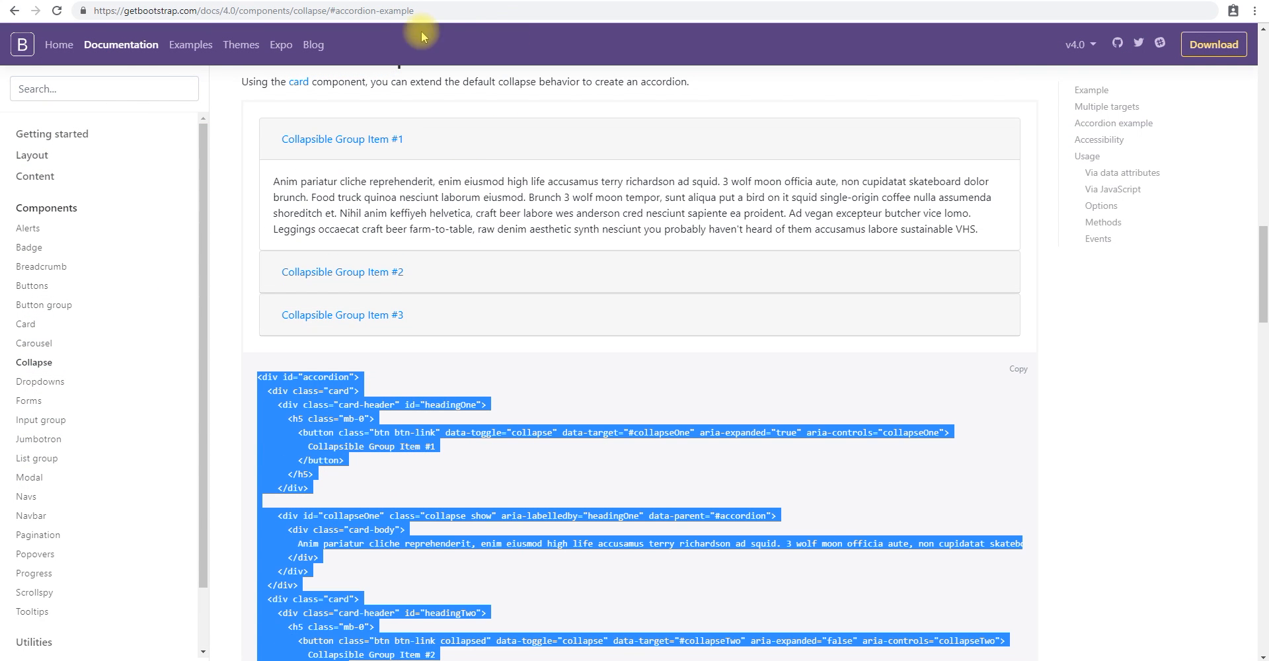
left_click(410, 10)
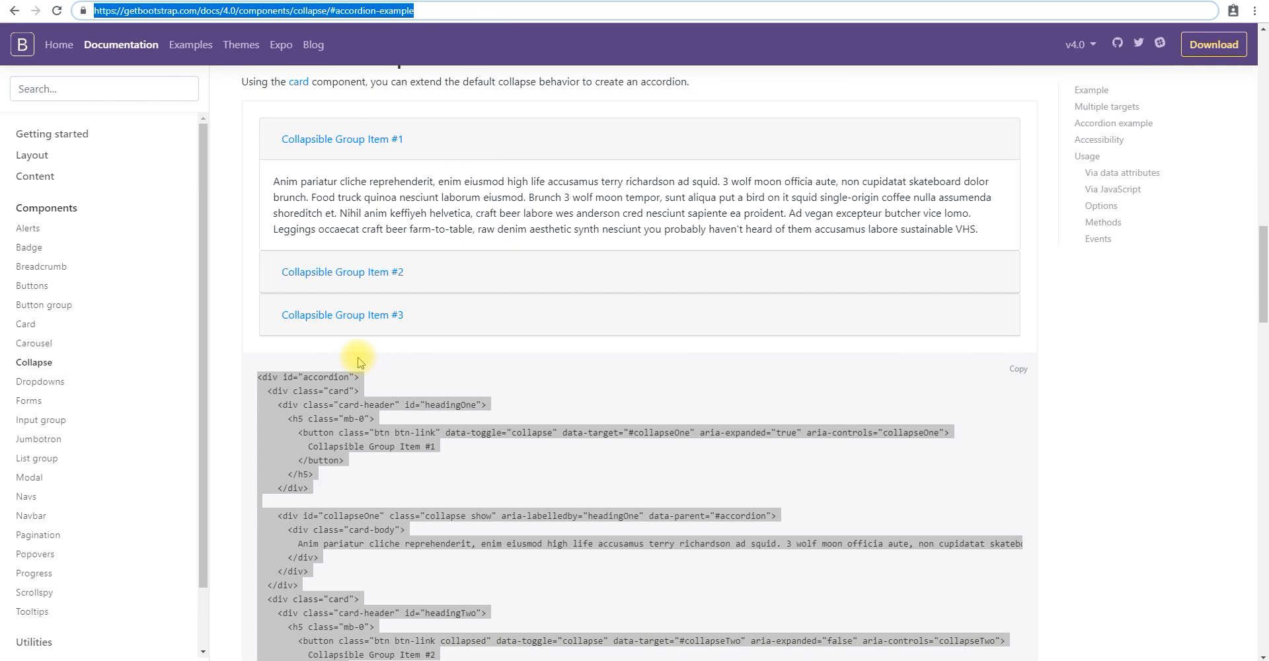